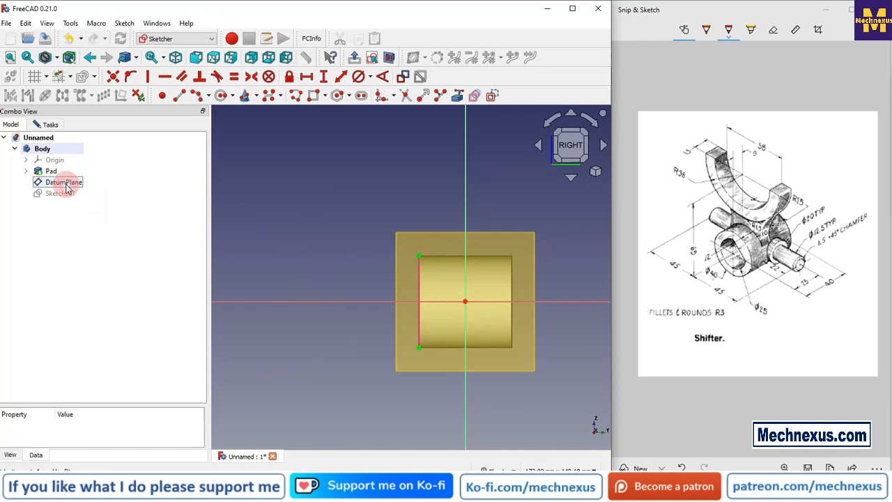
- Close the sketch, hide the datum plane and reopen the sketch attached to it for editing
left_click(462, 376)
left_click(47, 125)
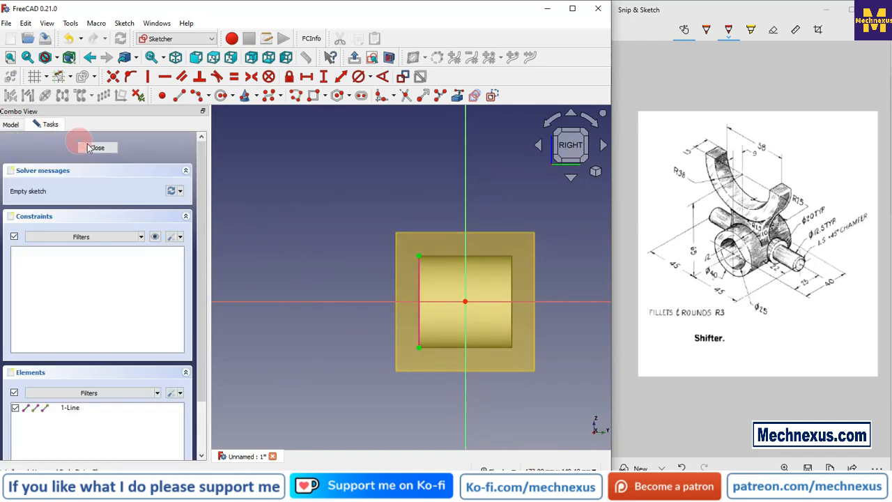
left_click(91, 148)
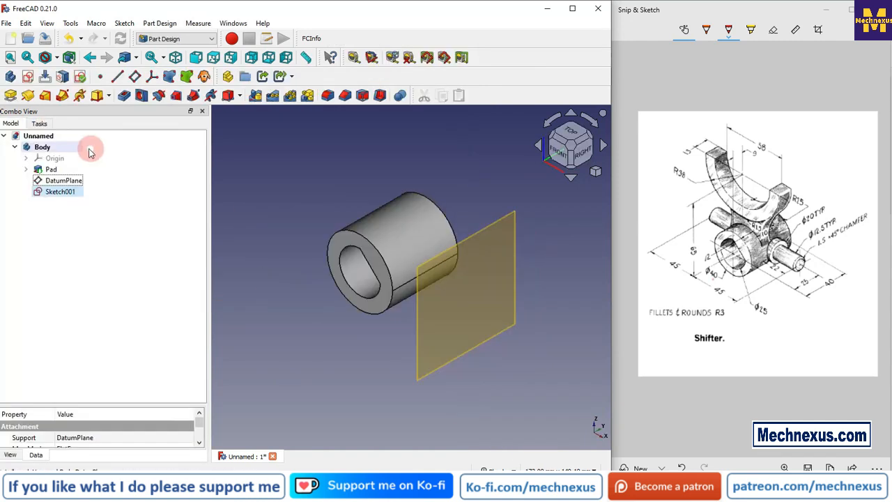
left_click(55, 181)
key("space")
left_click(70, 201)
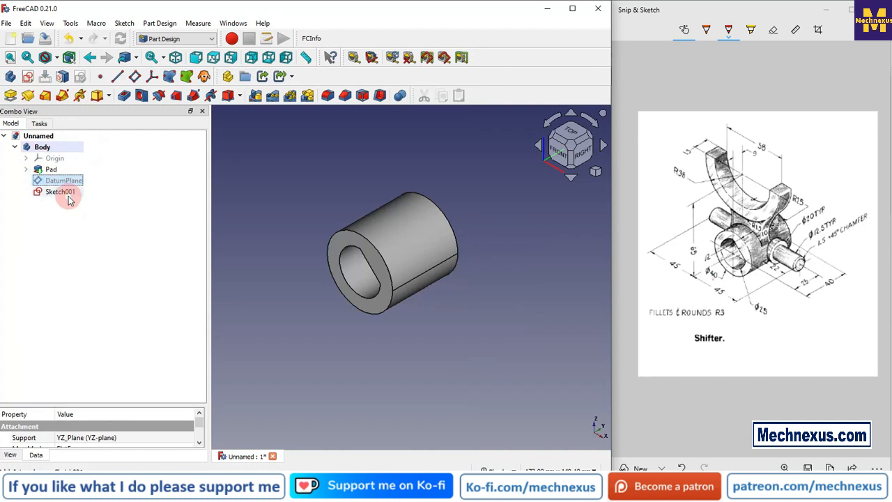
double_click(67, 194)
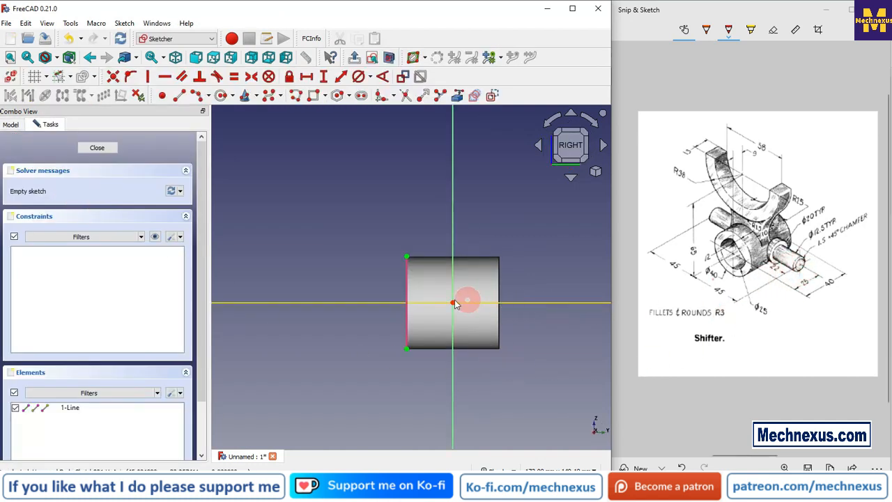
- Sketch a circle about 15 mm in diameter centred on the horizontal axis, between the origin and the cylinder's far end
scroll(464, 299, "up", 2)
left_click(220, 97)
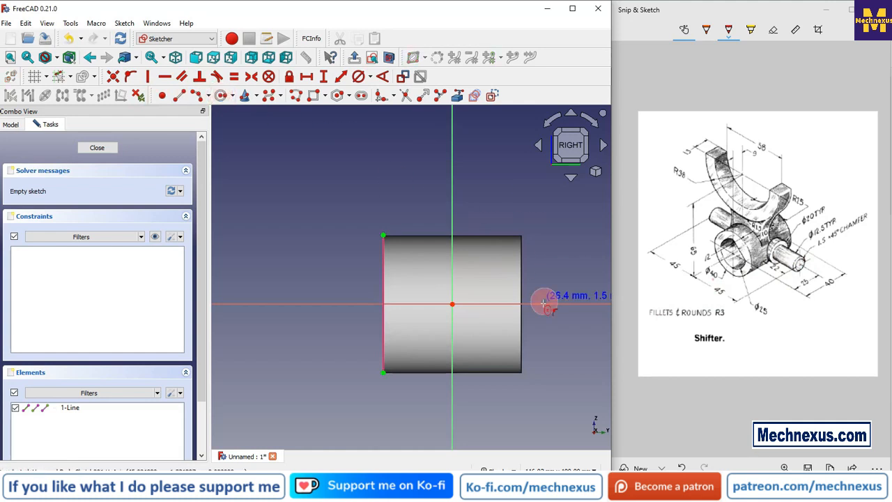
left_click(494, 304)
left_click(516, 318)
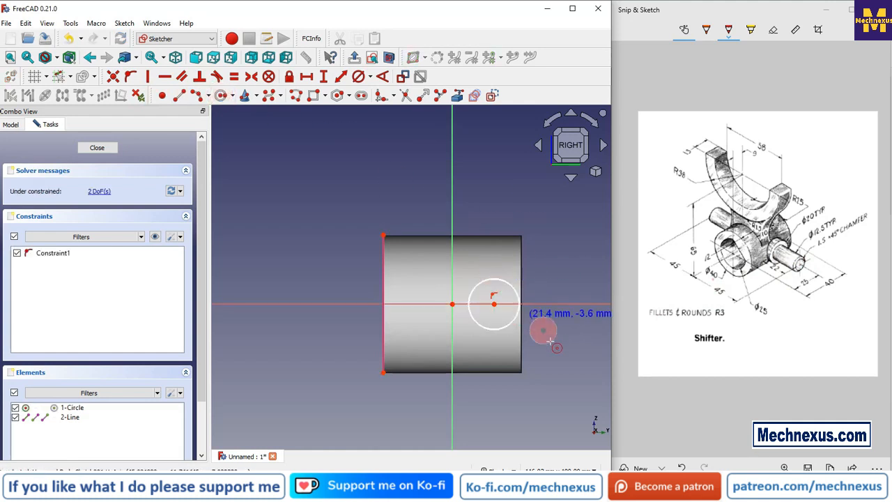
- Constrain the circle's centre to a horizontal distance of 25 mm from the projected end edge of the cylinder
left_click(306, 77)
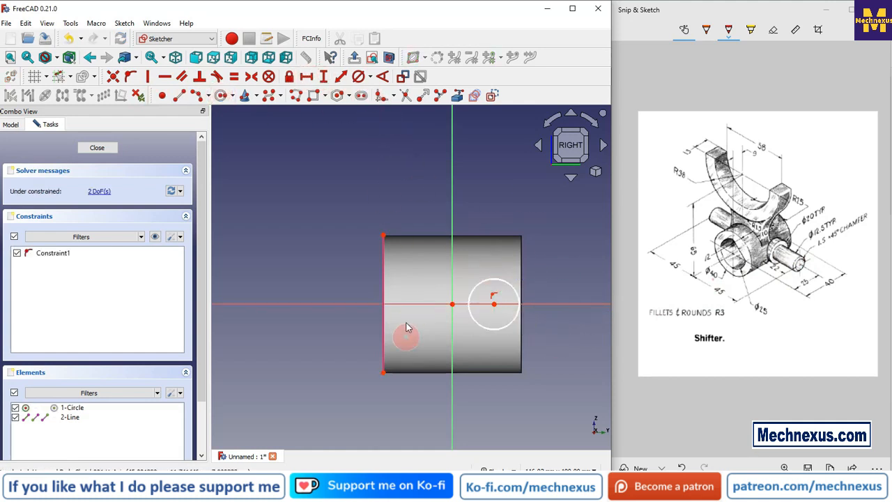
left_click(384, 235)
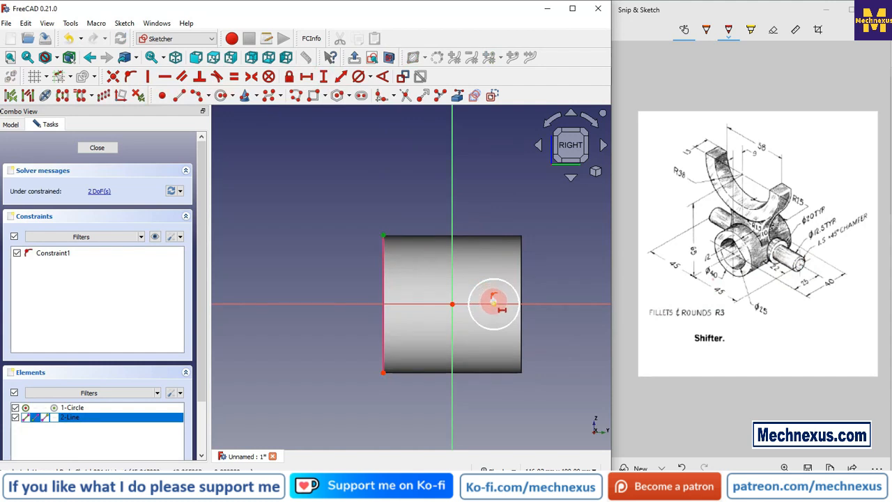
left_click(494, 304)
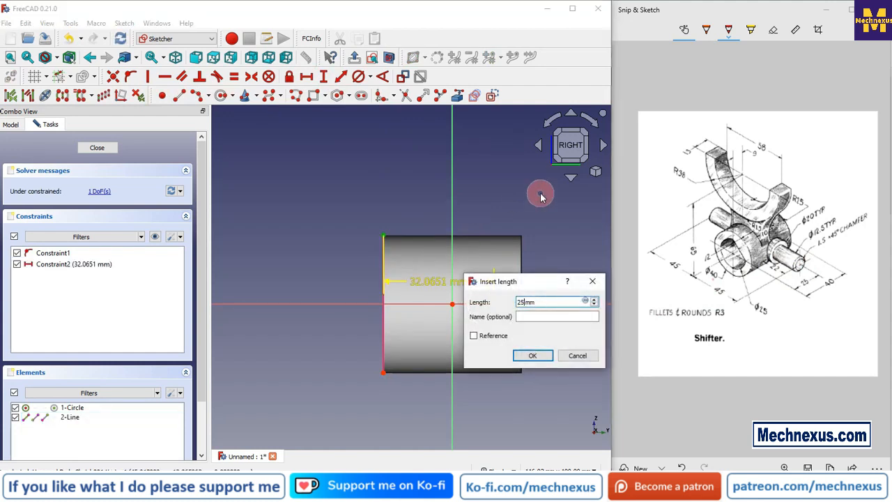
key("Return")
- Set the circle's diameter to 20 mm and close the sketch
scroll(411, 279, "up", 2)
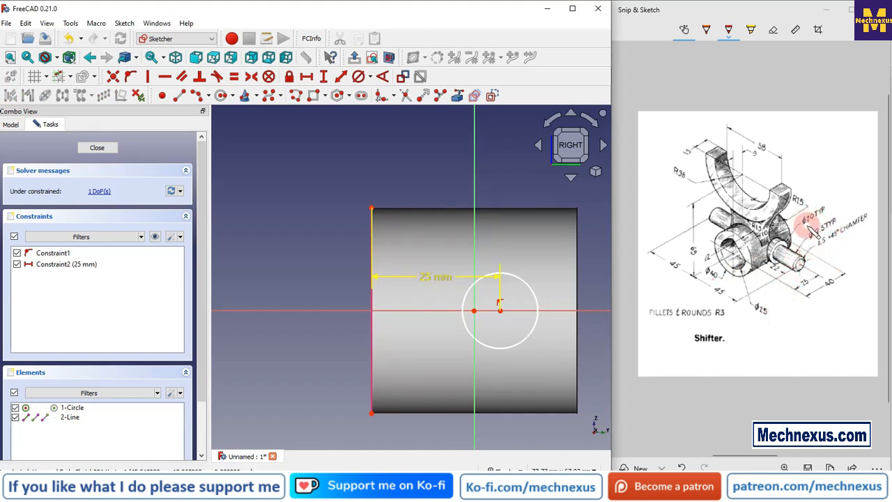
left_click(357, 78)
left_click(534, 298)
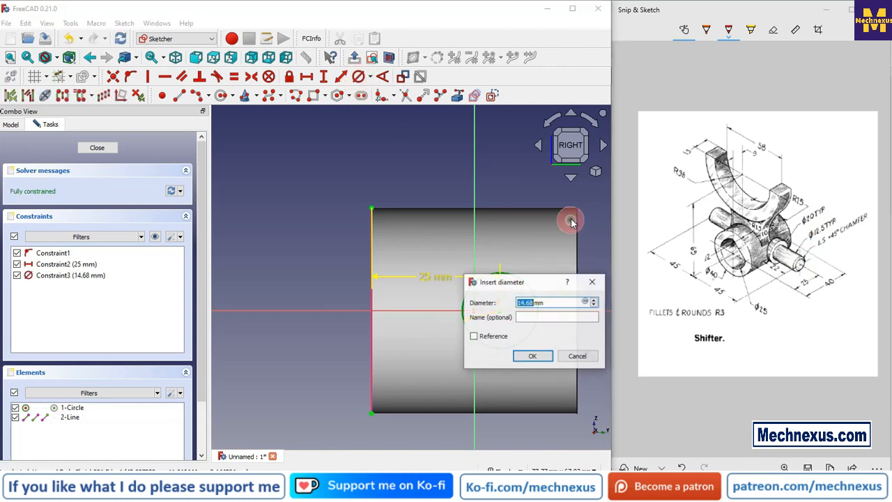
type("20")
key("Return")
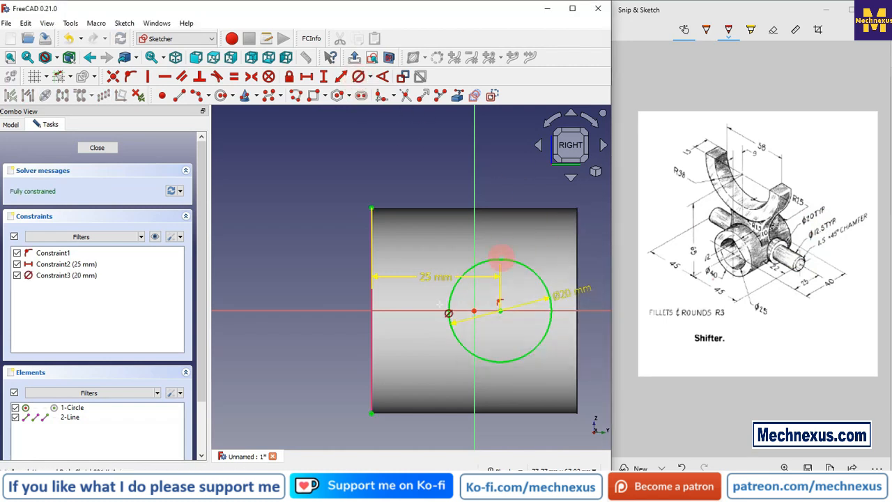
left_click(97, 148)
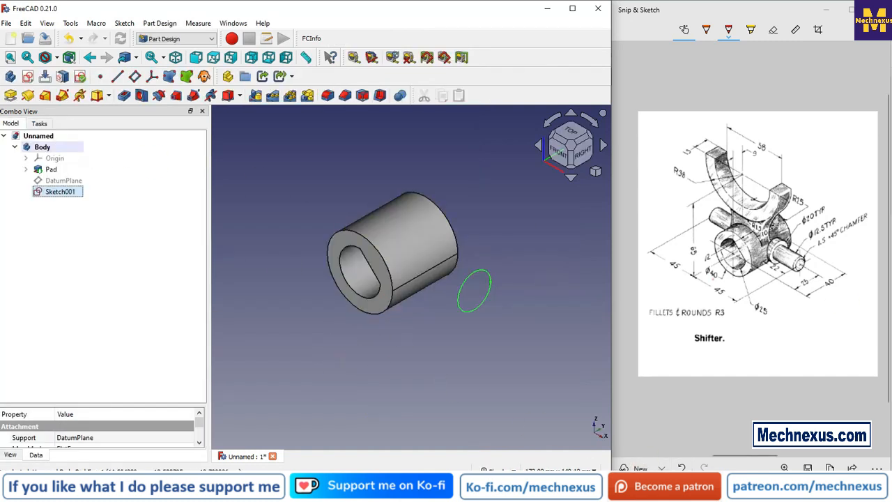
- Pad the 20 mm circle in the reversed direction up to the cylinder's outer curved face
left_click(752, 467)
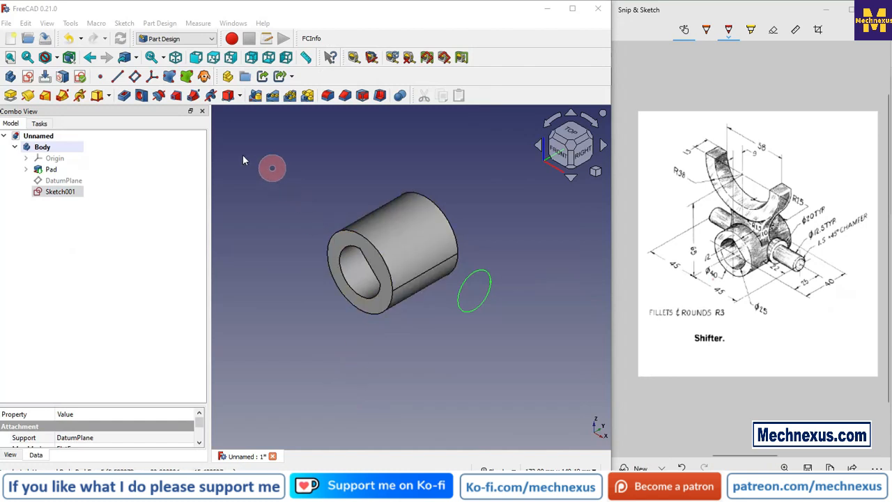
left_click(62, 193)
left_click(14, 137)
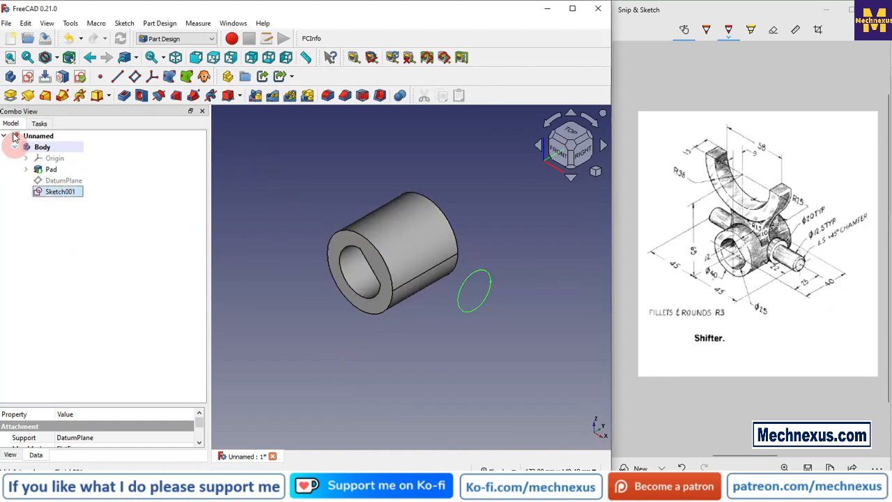
left_click(8, 99)
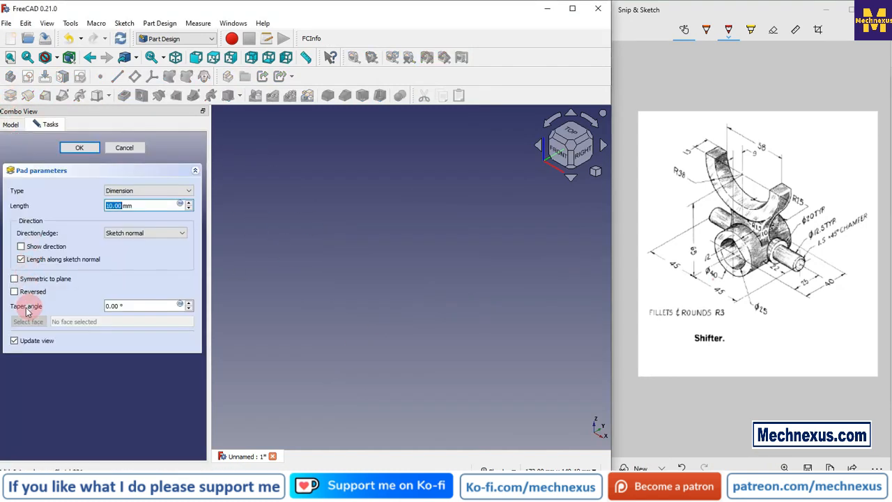
left_click(133, 190)
left_click(129, 222)
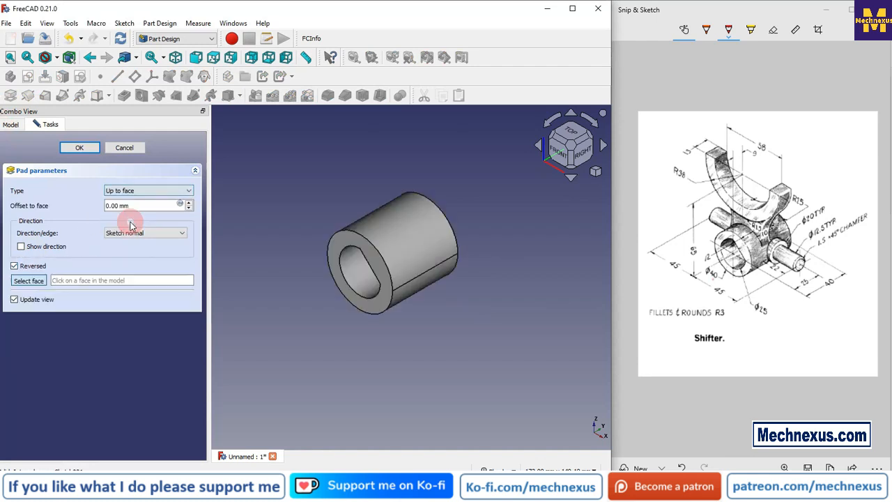
left_click(421, 247)
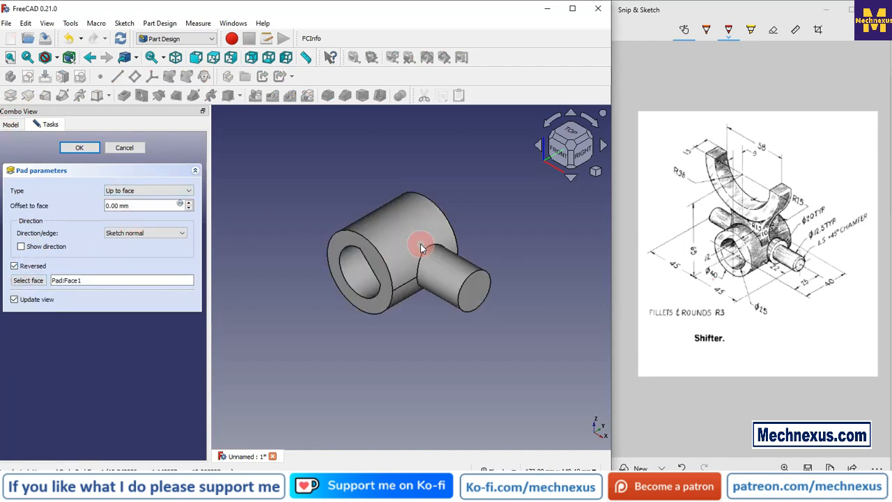
left_click(80, 149)
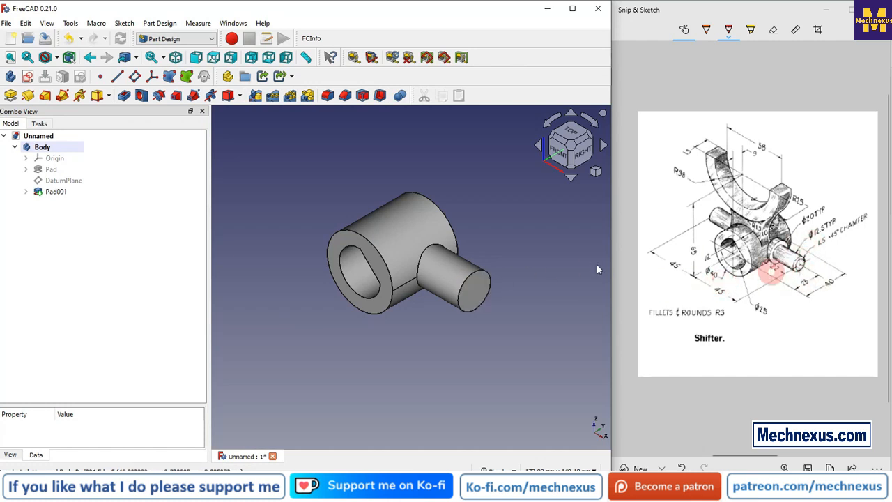
- Start a sketch on the end face of the side shaft and project its circular edge as external geometry
left_click(475, 288)
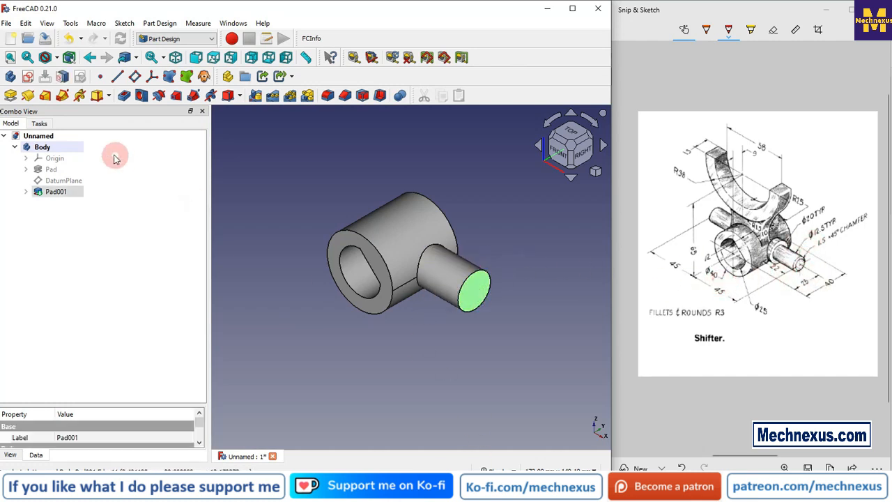
left_click(28, 78)
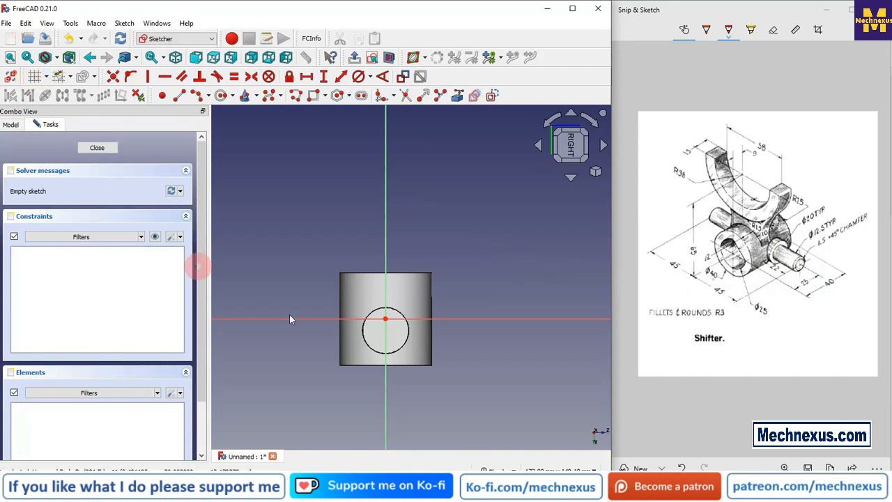
left_click(458, 100)
left_click(404, 318)
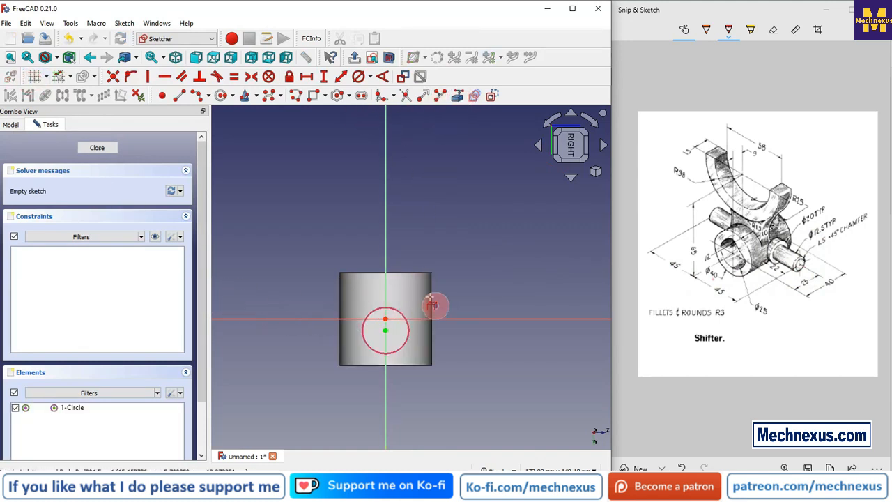
- Draw a circle centred on the projected edge's centre and matching that edge's size
left_click(222, 96)
scroll(393, 381, "up", 2)
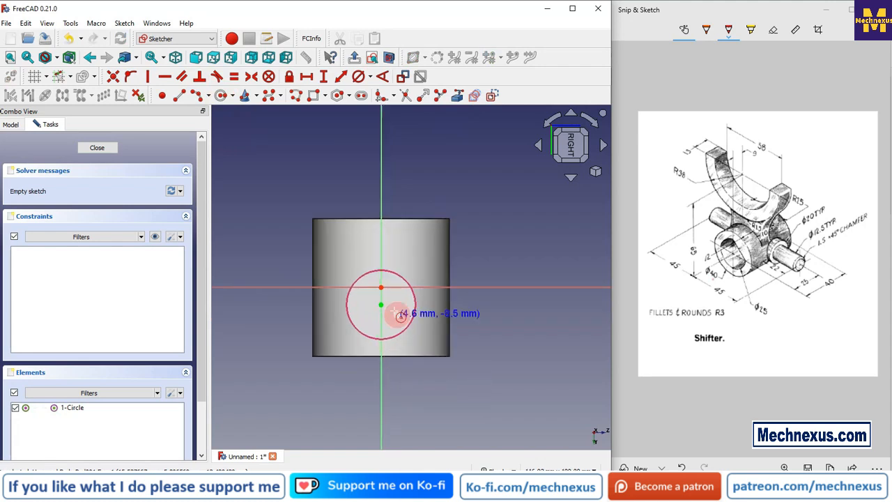
left_click(380, 305)
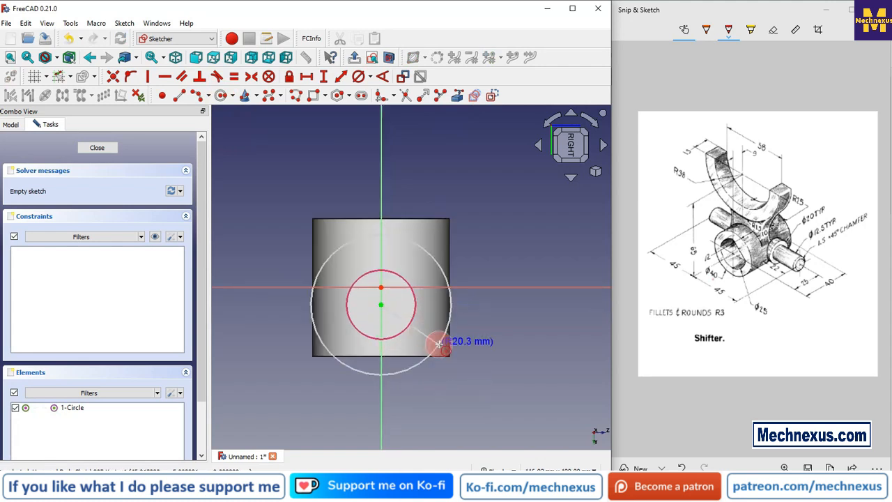
left_click(415, 315)
- Draw a smaller concentric circle inside the shaft outline and set its diameter to 12.5 mm
scroll(369, 315, "up", 2)
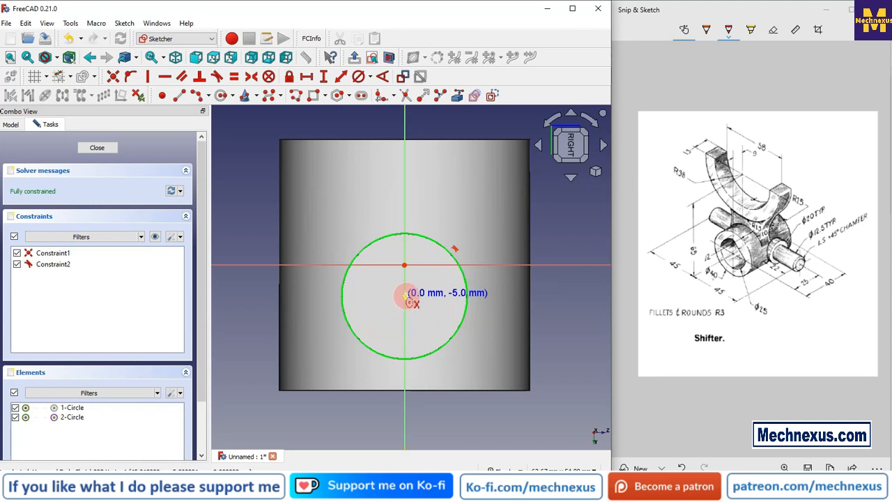
left_click(405, 296)
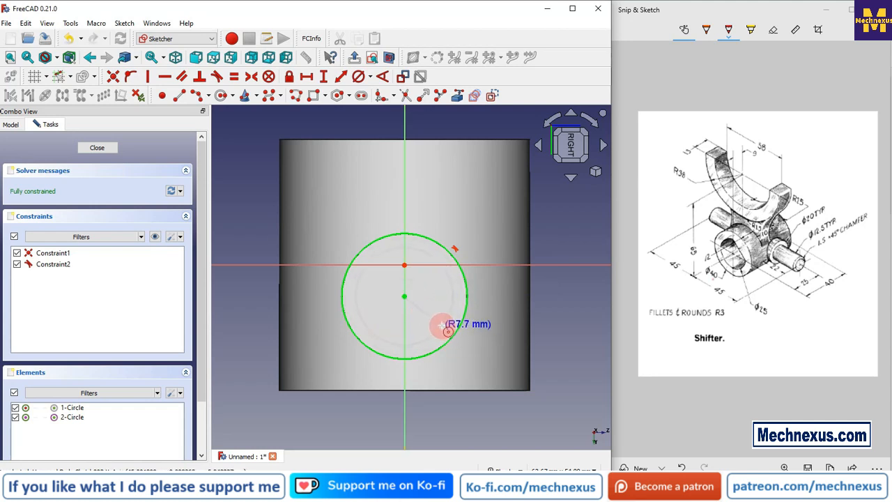
left_click(439, 326)
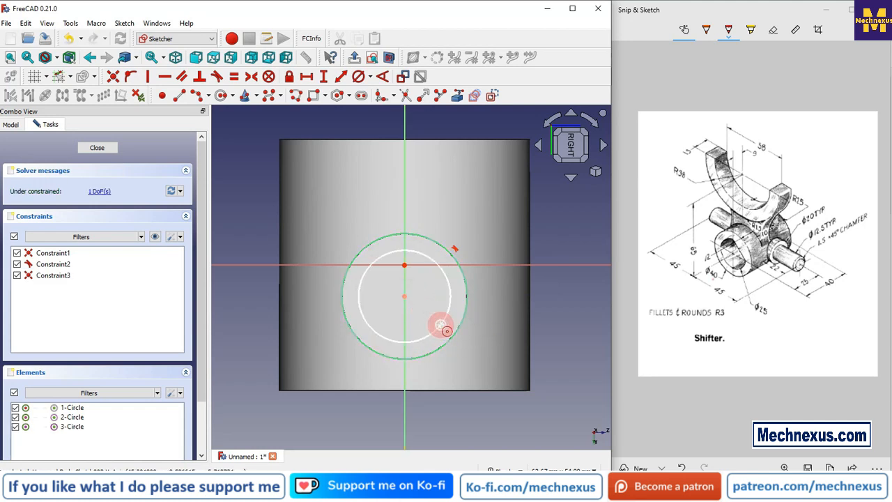
left_click(443, 279)
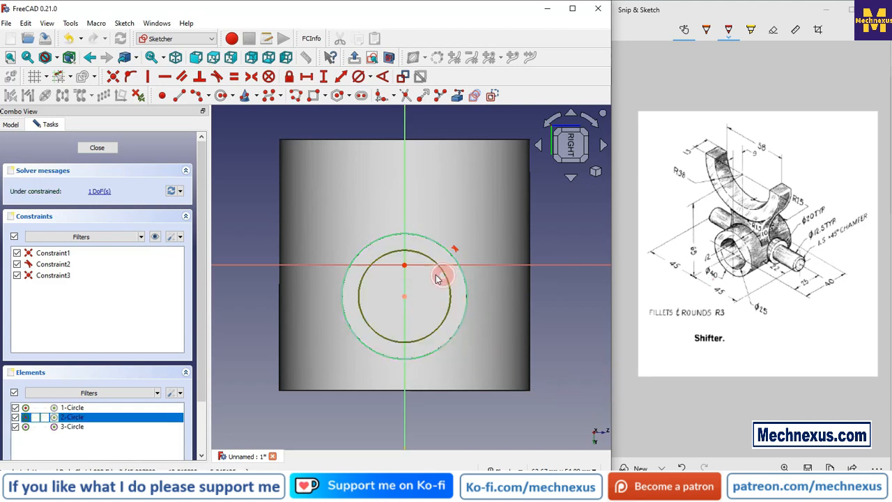
left_click(357, 77)
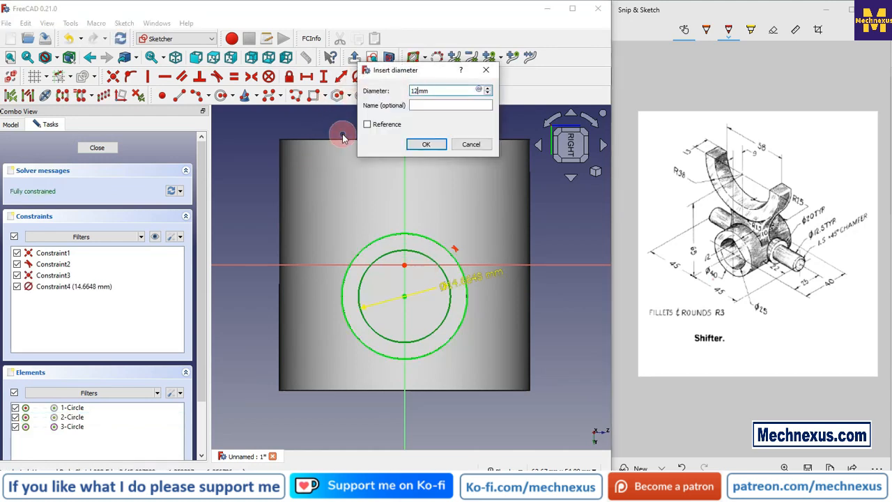
key("Return")
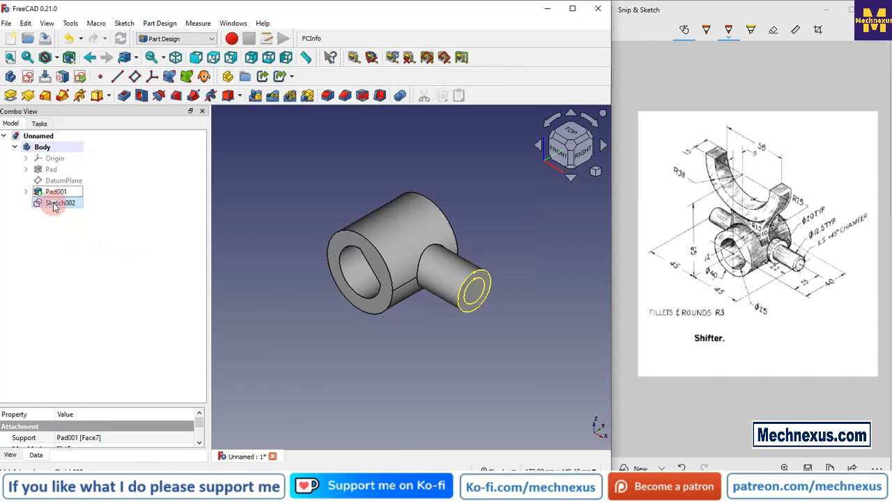
- Pocket the ring between the two circles 22 mm deep to form the stepped shaft
left_click(124, 97)
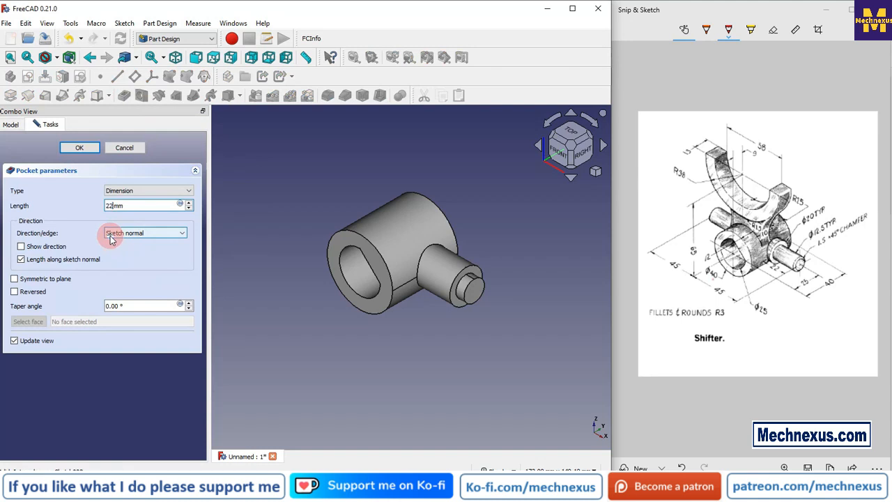
left_click(79, 147)
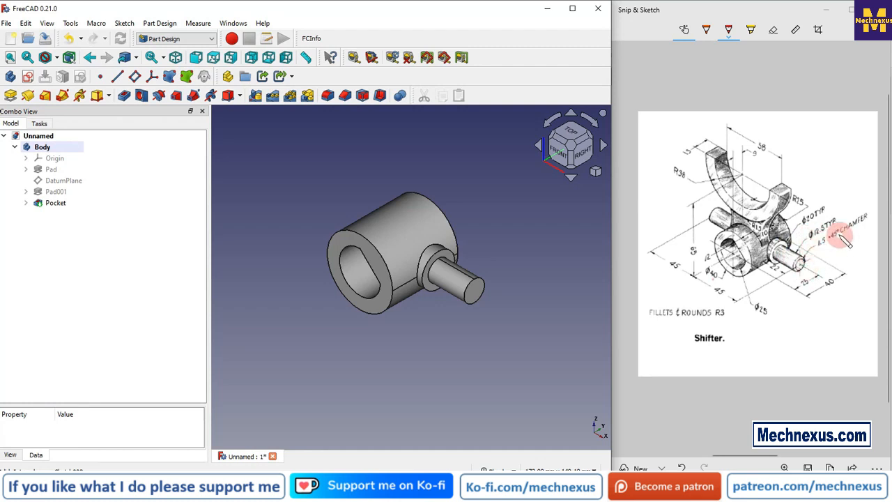
- Chamfer the outer end edge of the thin shaft with an equal distance of 1.5 mm
left_click(345, 95)
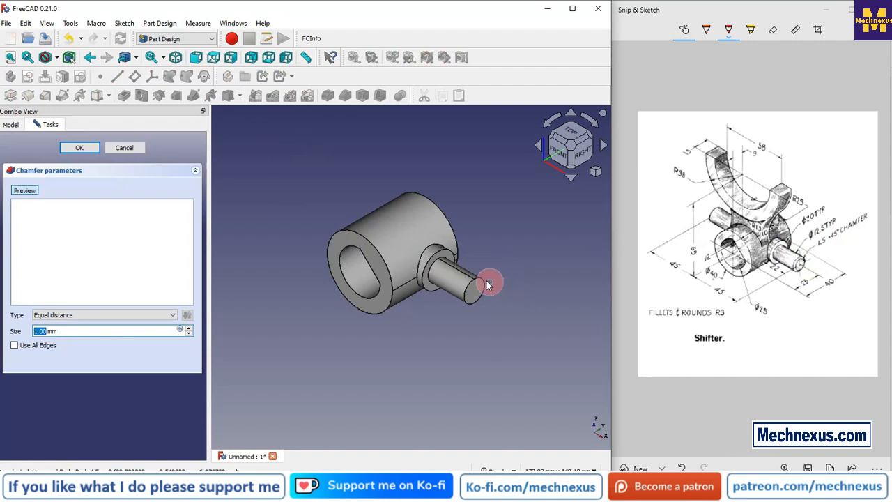
left_click(485, 283)
left_click_drag(63, 333, 10, 319)
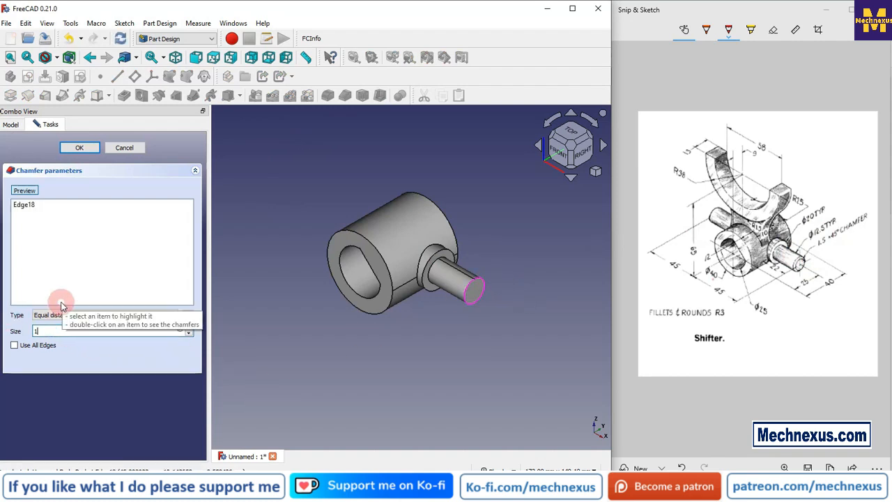
left_click(90, 149)
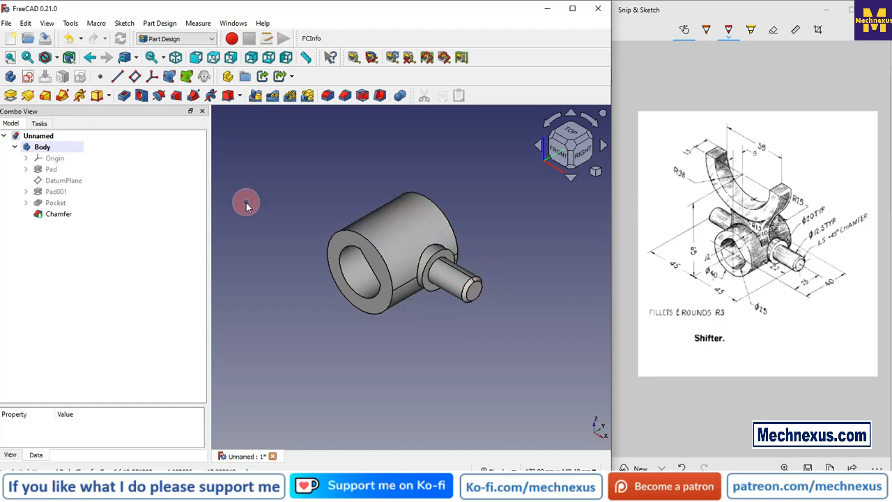
- Mirror the side shaft's Pad001, Pocket and Chamfer features together about the base YZ plane
left_click(256, 100)
left_click(70, 253)
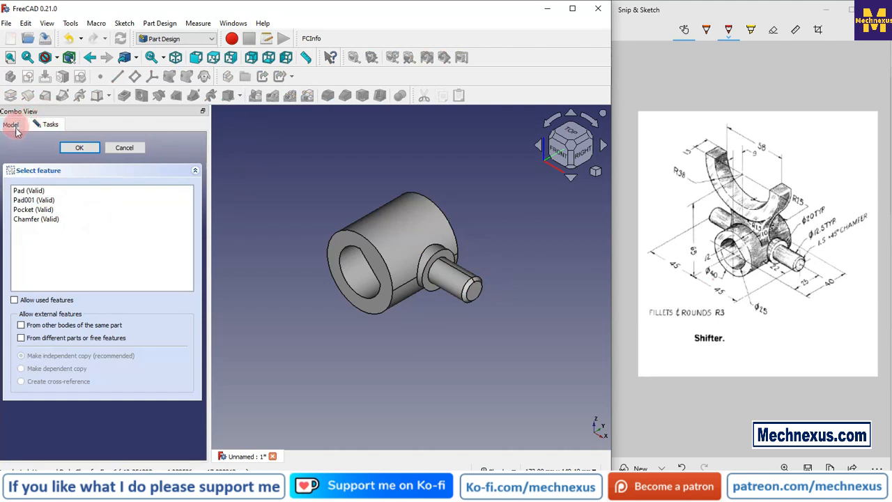
left_click(43, 200)
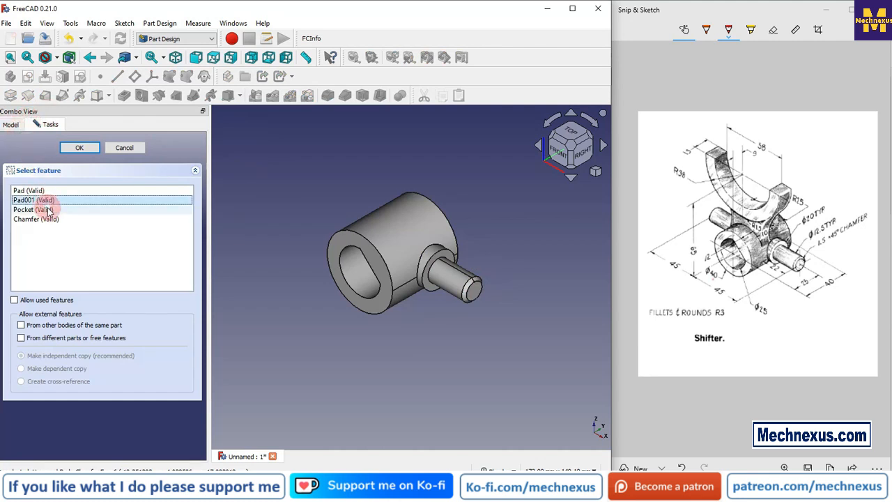
left_click(43, 219, "shift")
left_click(200, 360)
left_click(72, 151)
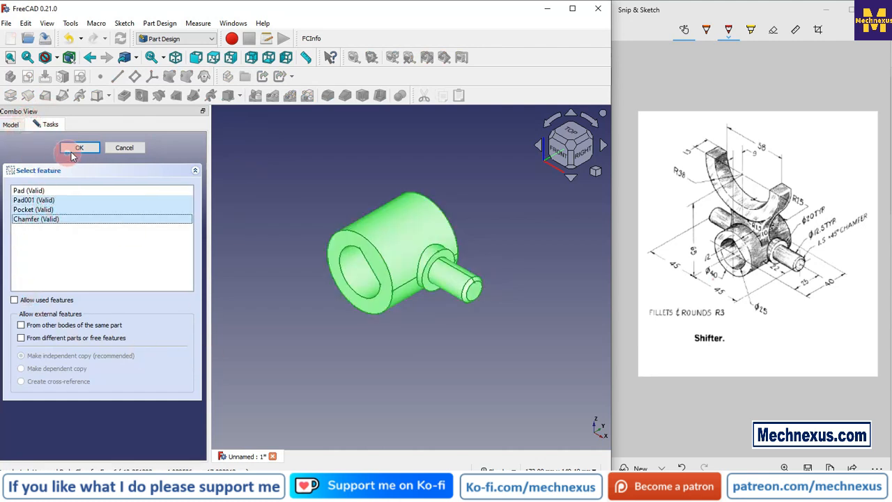
left_click(77, 149)
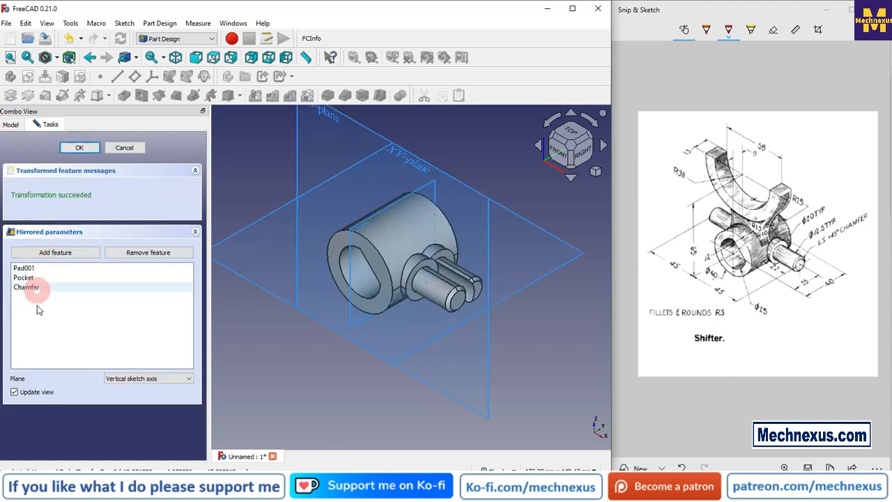
left_click(137, 379)
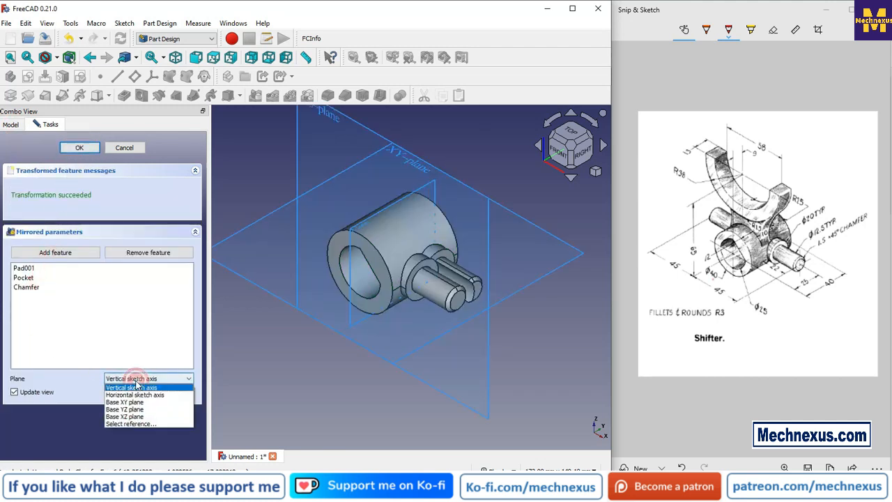
left_click(129, 423)
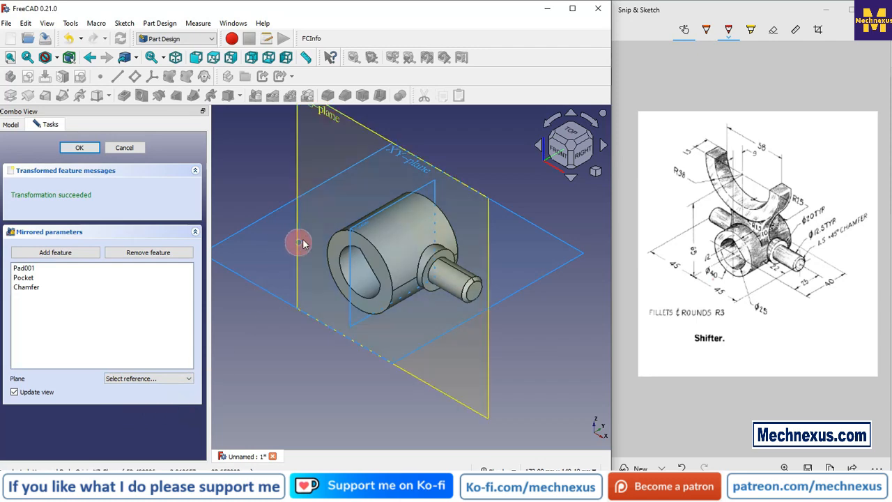
left_click(353, 235)
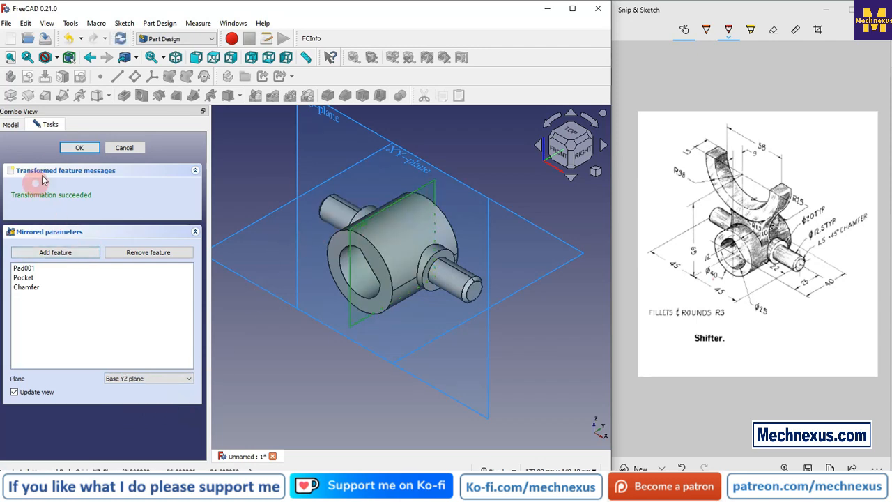
left_click(78, 149)
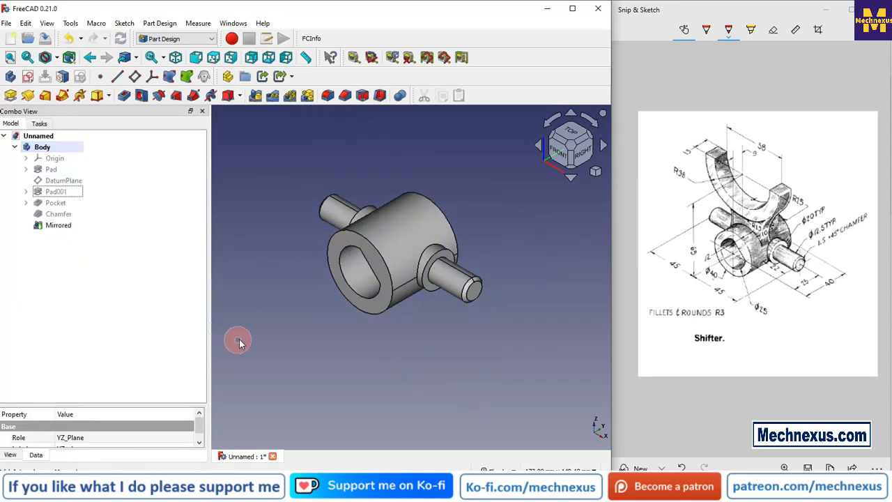
- Examine the two opposite side shafts and the cylinder's bore from several angles and close up
left_click_drag(333, 259, 440, 277)
middle_click_drag(454, 277, 405, 293)
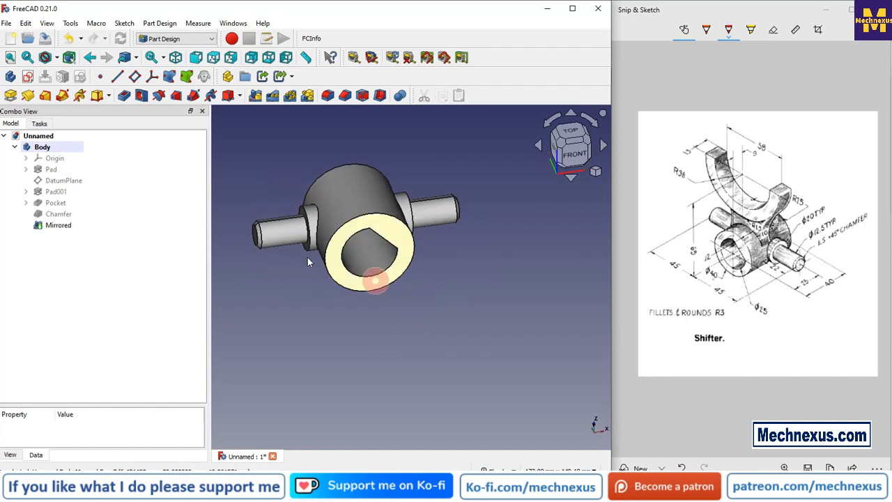
scroll(293, 229, "up", 3)
middle_click_drag(313, 237, 302, 244)
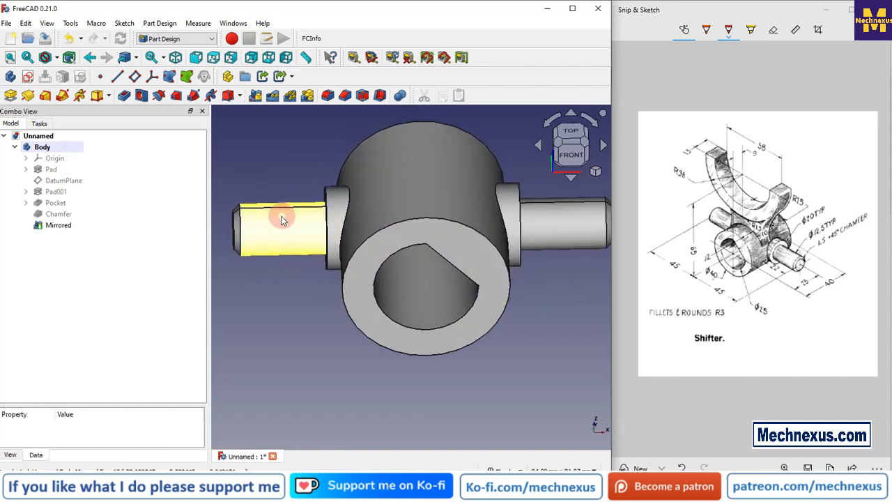
scroll(332, 287, "up", 3)
middle_click_drag(458, 326, 396, 334)
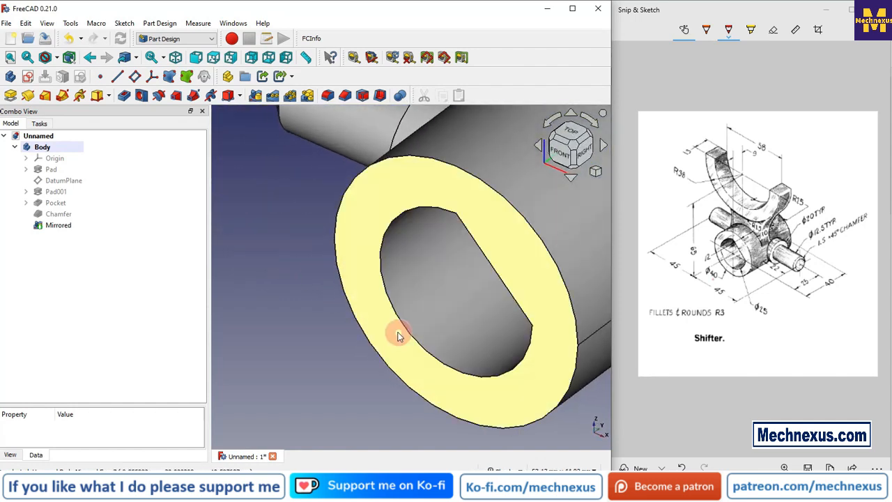
scroll(395, 332, "down", 4)
left_click(583, 149)
left_click(596, 170)
left_click(604, 205)
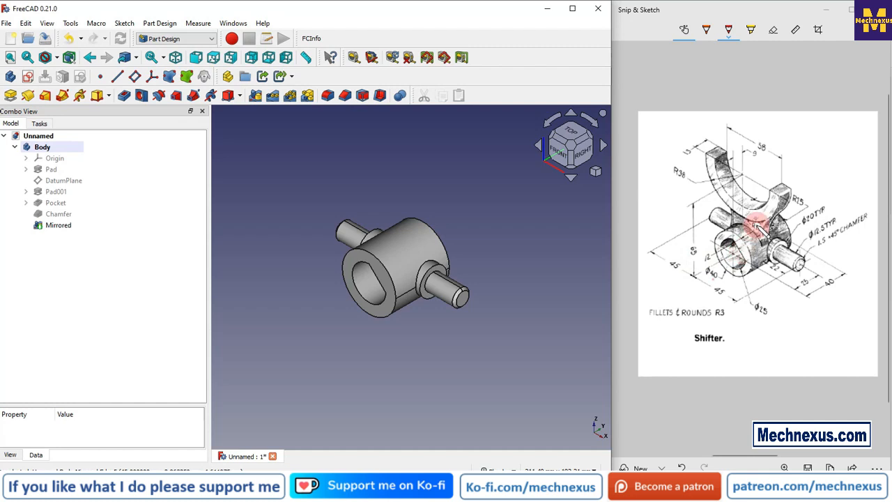
- Create a datum plane from the cylinder's front annular face, offset -12 mm in the z-direction into the body
left_click(360, 262)
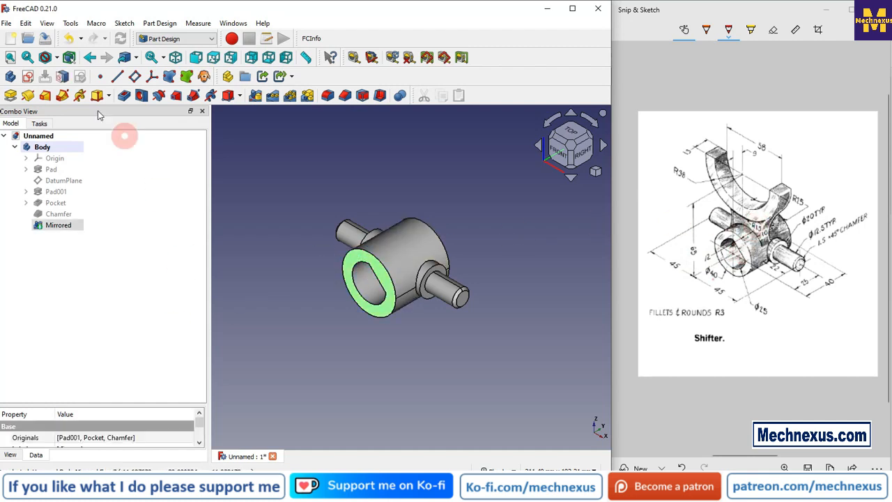
left_click(135, 77)
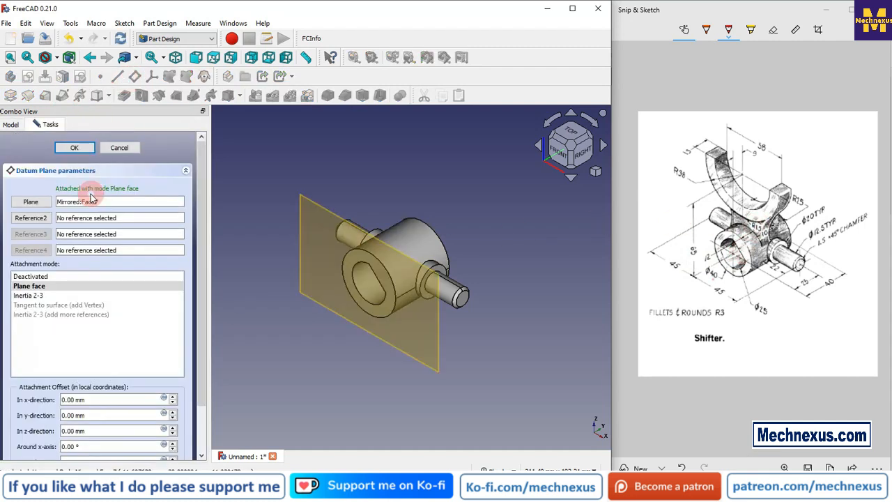
left_click(580, 148)
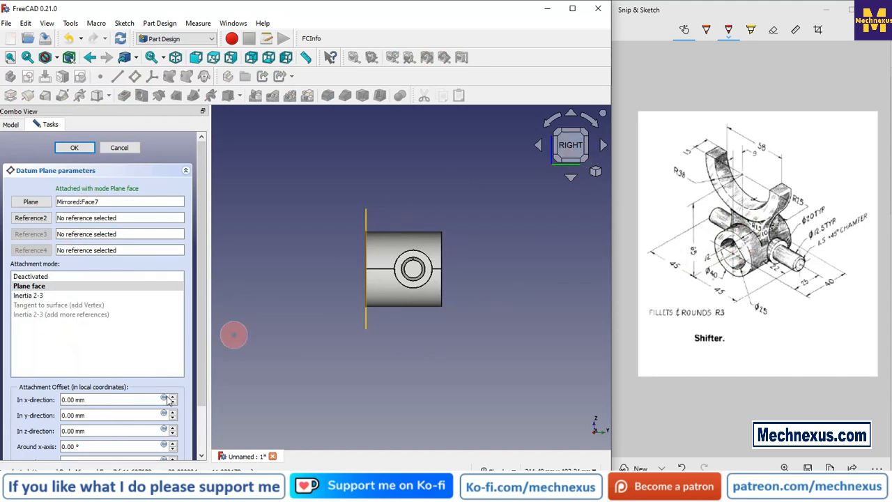
left_click_drag(87, 431, 3, 423)
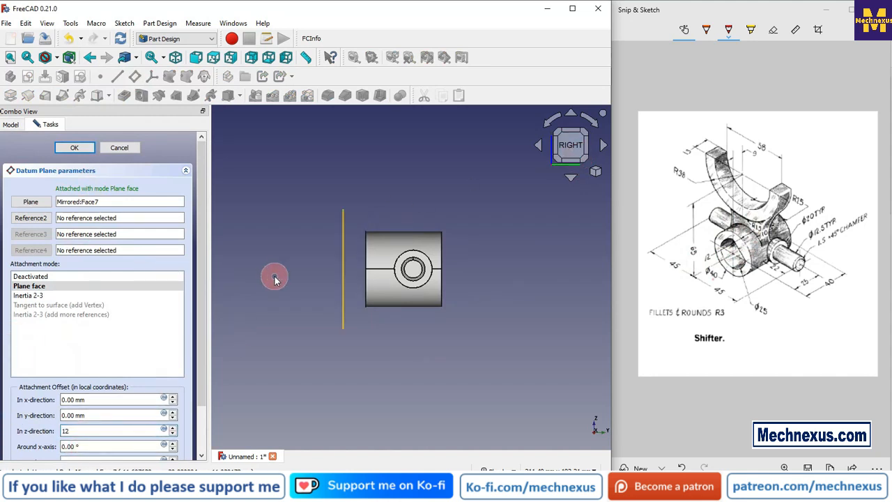
left_click(63, 430)
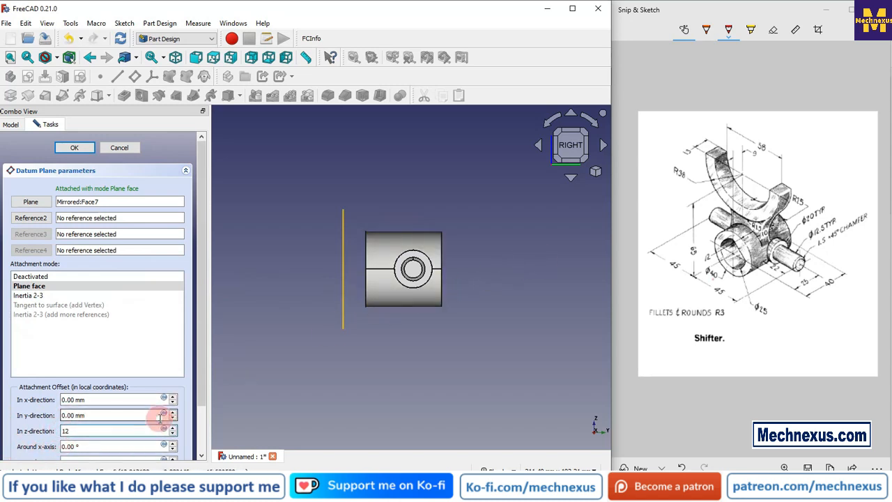
type("-")
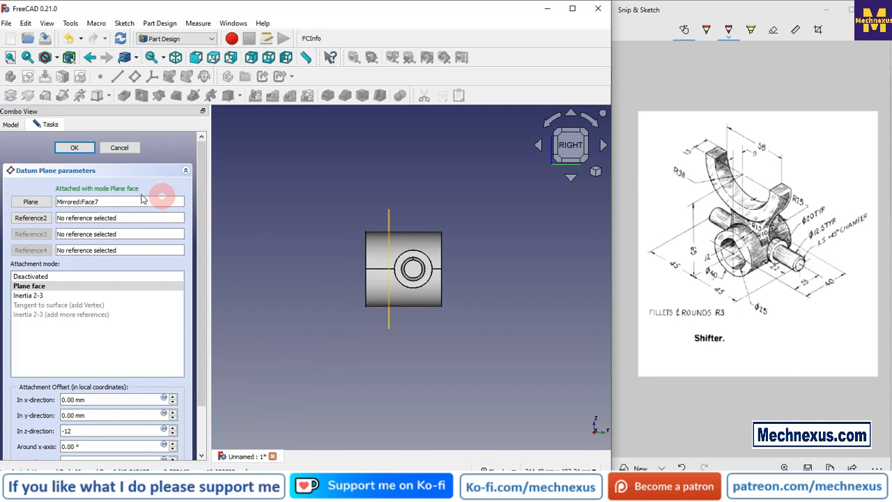
left_click(74, 147)
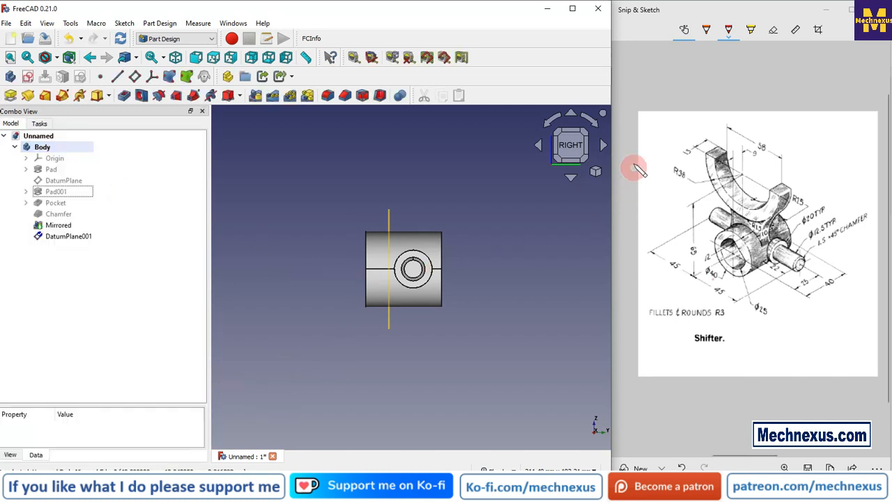
- Start a new sketch on the offset datum plane inside the cylinder
left_click(595, 171)
left_click(614, 201)
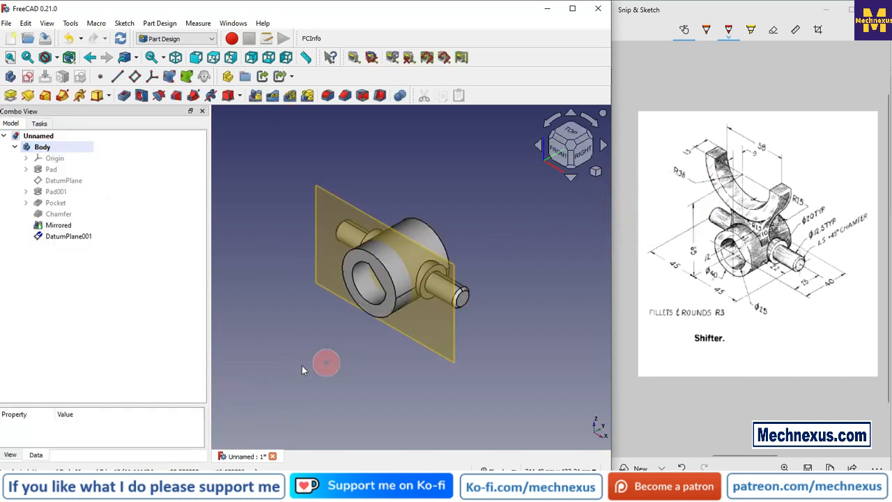
left_click(357, 217)
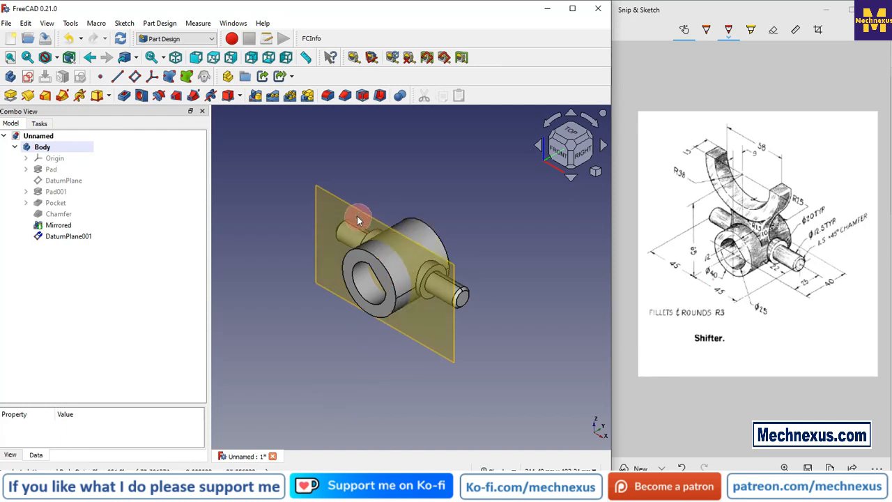
left_click(67, 237)
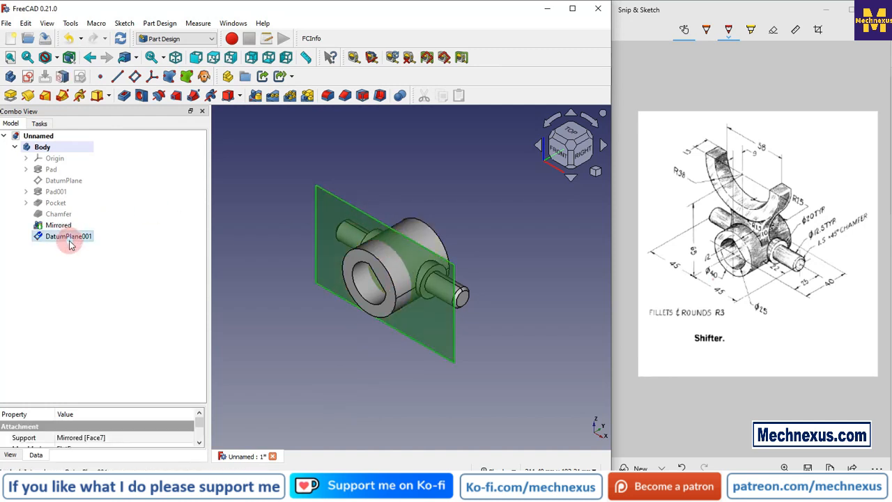
right_click(70, 237)
left_click(265, 185)
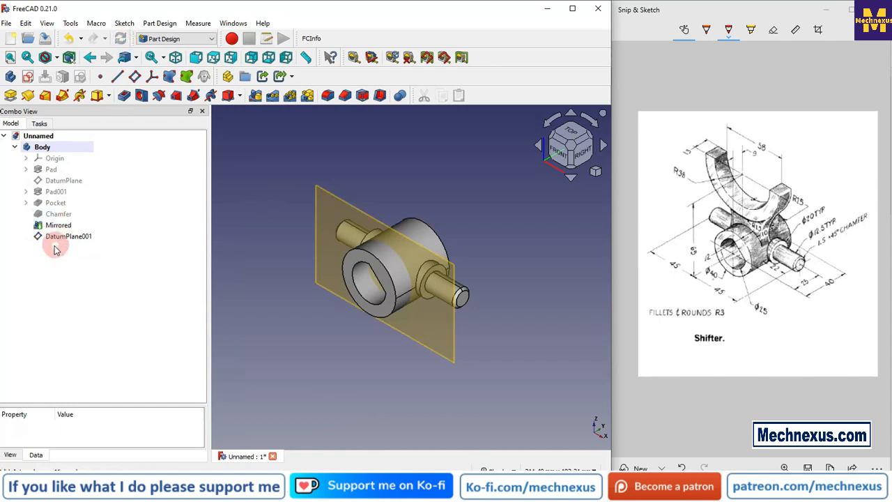
left_click(56, 241)
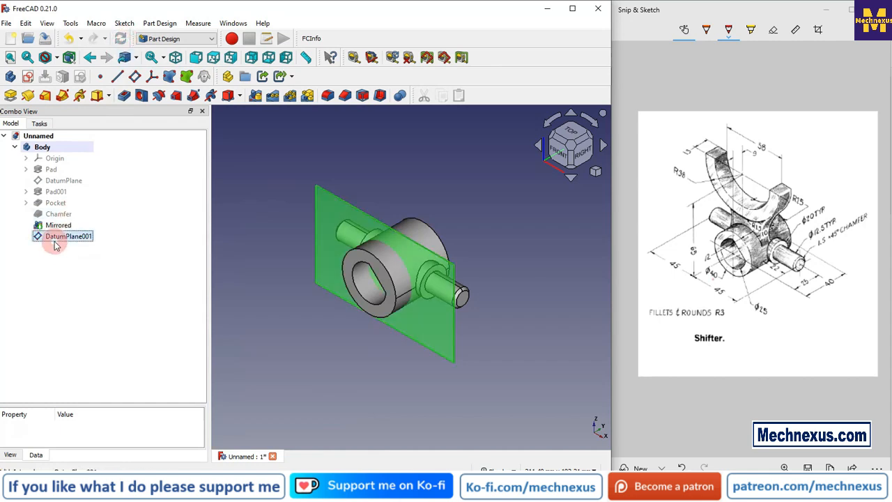
left_click(27, 77)
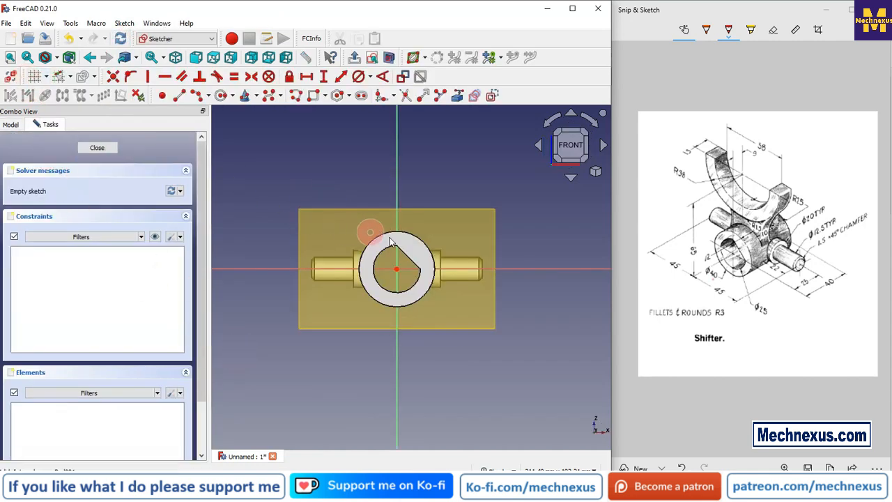
- Project the cylinder's outer circular edge into the sketch as external geometry
scroll(390, 240, "up", 2)
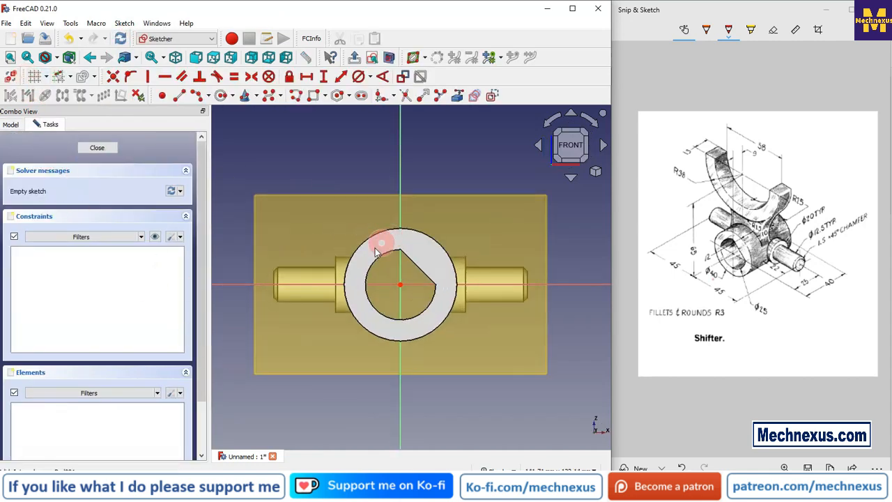
left_click(457, 100)
left_click(422, 233)
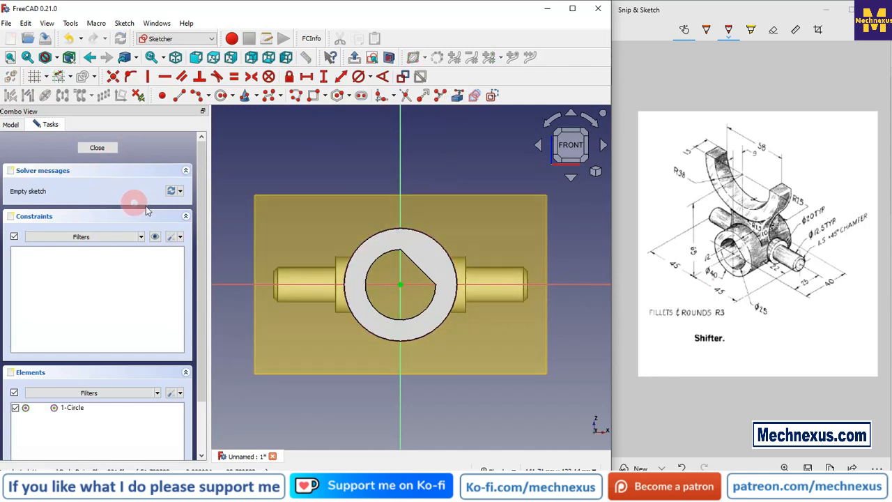
- Leave the sketch, hide the offset datum plane, and reopen the same sketch for editing
left_click(10, 126)
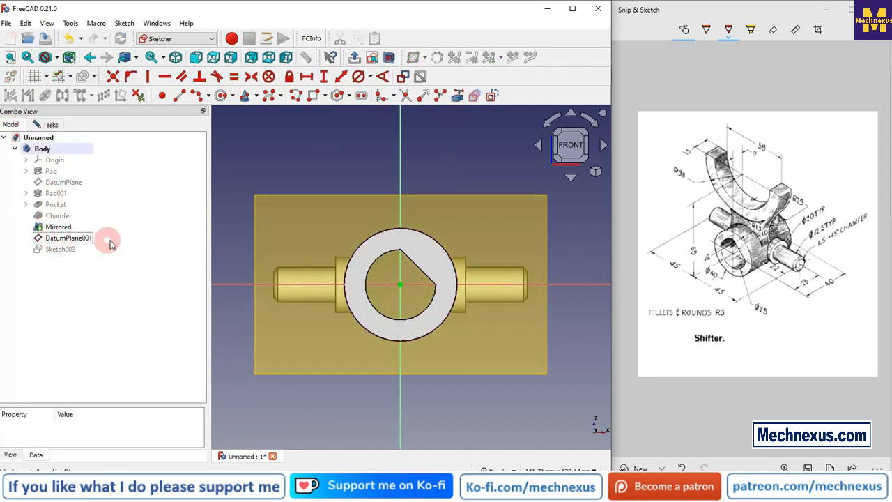
scroll(354, 199, "down", 1)
scroll(308, 215, "up", 2)
right_click(251, 186)
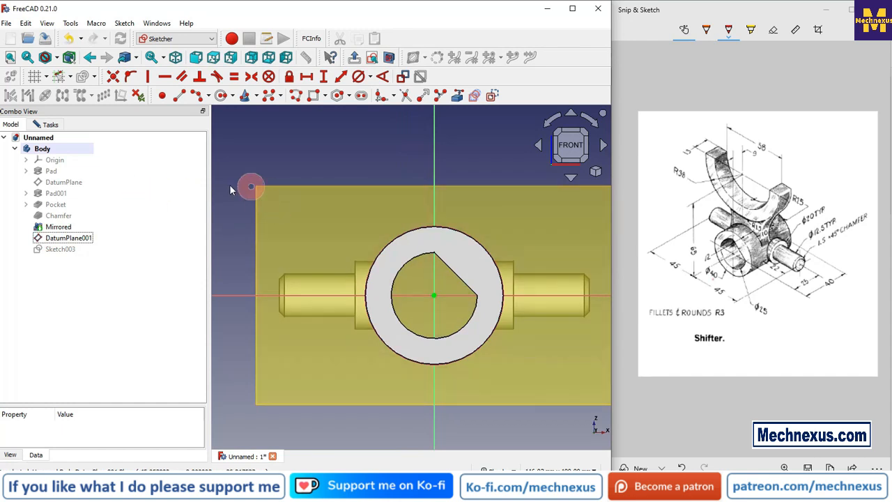
left_click(51, 124)
left_click(100, 144)
left_click(55, 239)
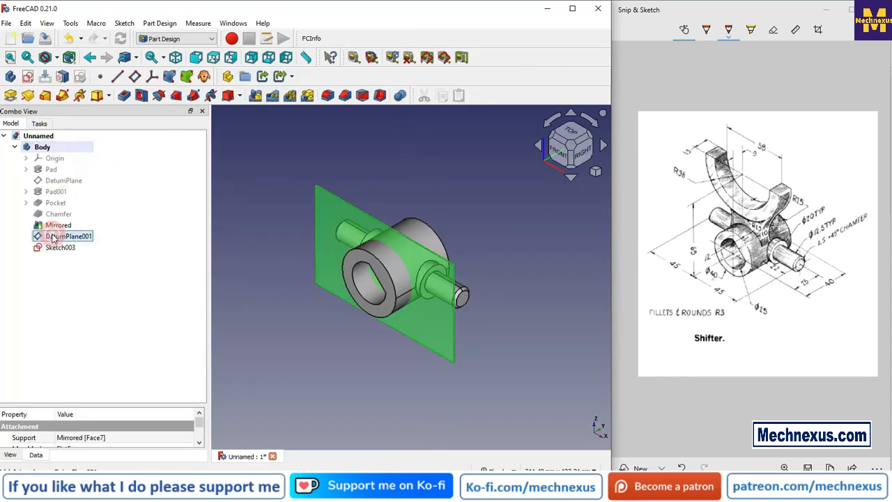
key("space")
right_click(61, 250)
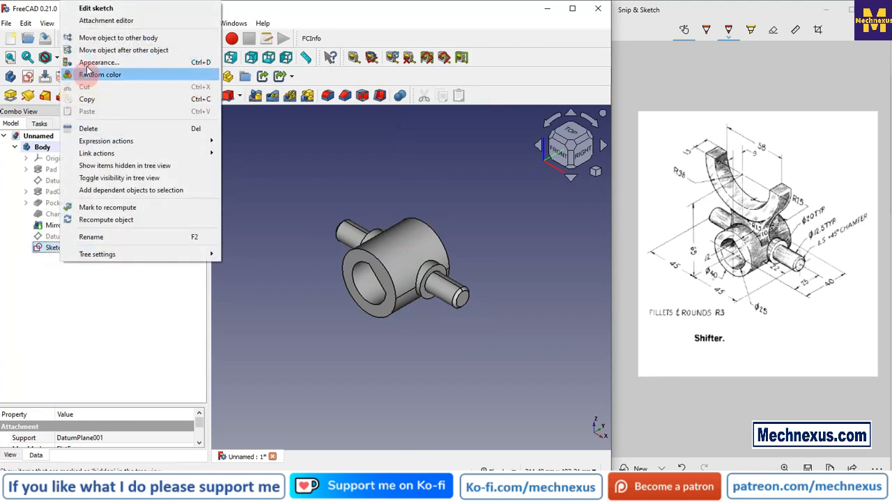
left_click(96, 8)
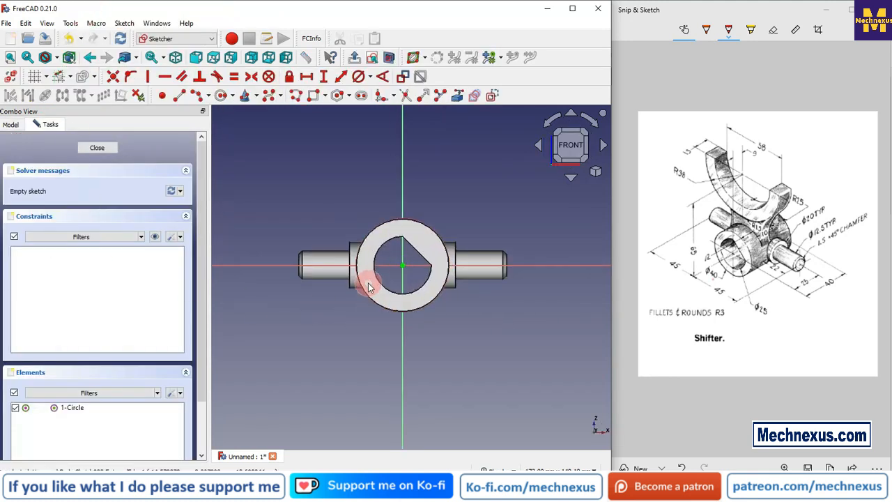
- Change the draw style to wireframe so only the model's edges are drawn behind the sketch
left_click(58, 59)
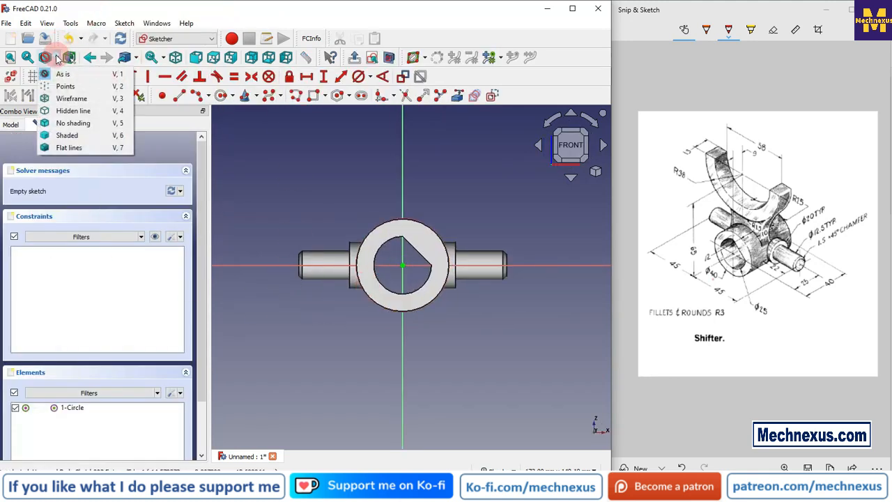
left_click(77, 102)
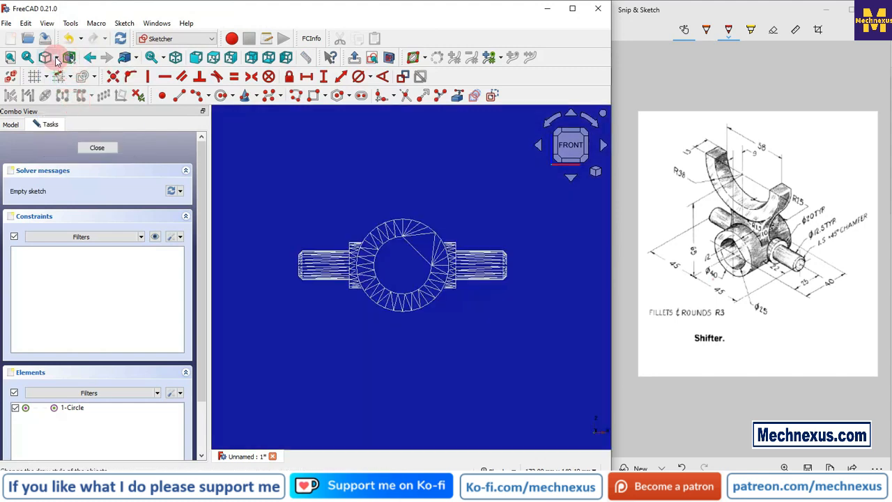
left_click(58, 59)
left_click(48, 86)
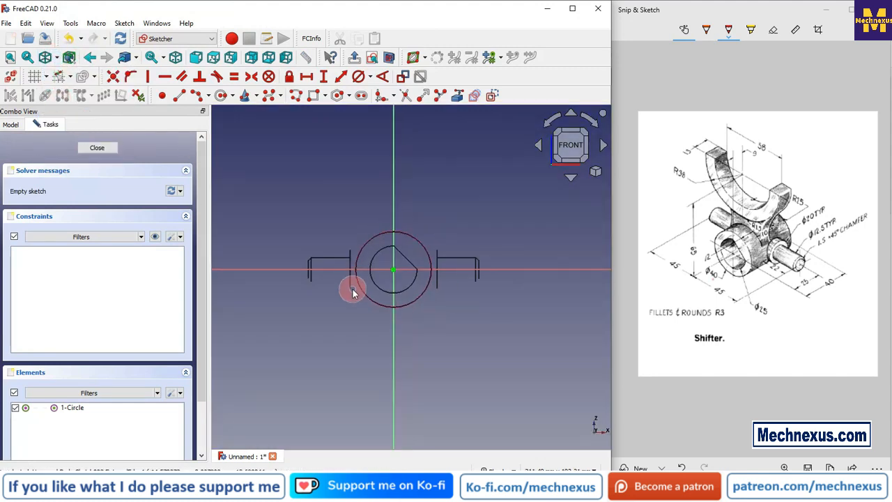
- Draw a three-point arc along the upper part of the projected outer circle, with both endpoints on it and tangent to it
scroll(352, 293, "up", 3)
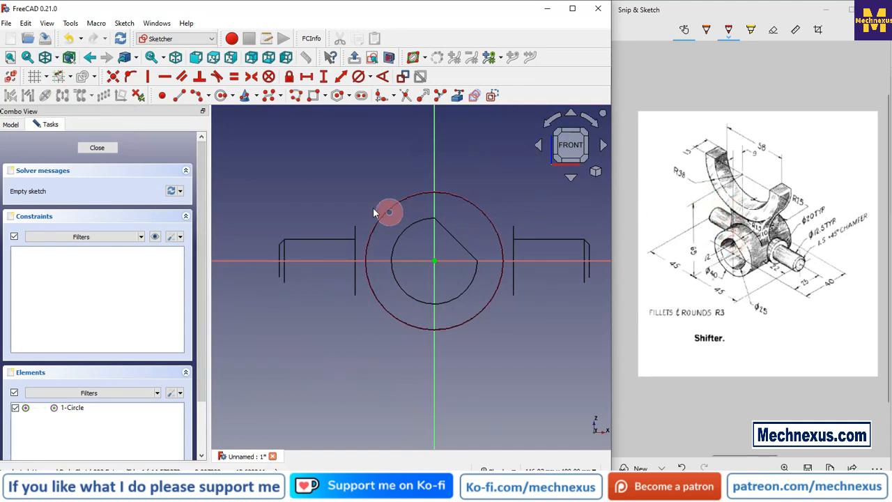
scroll(385, 200, "up", 1)
left_click(197, 95)
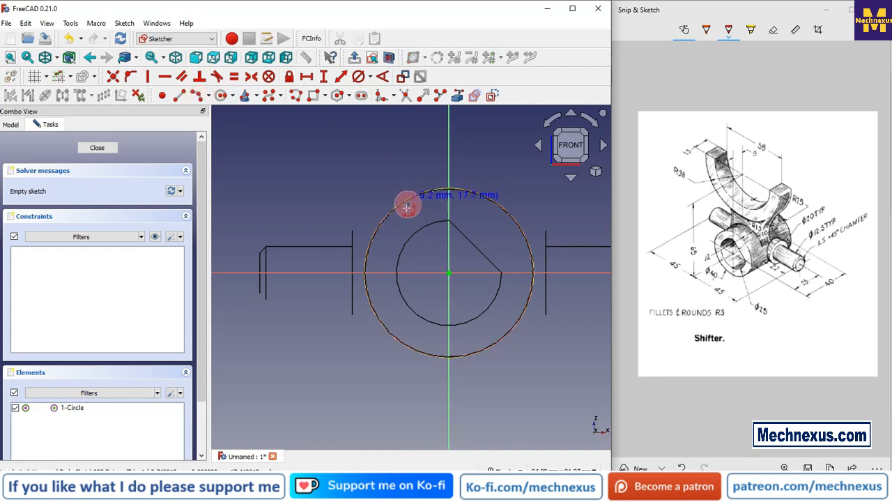
left_click(455, 223)
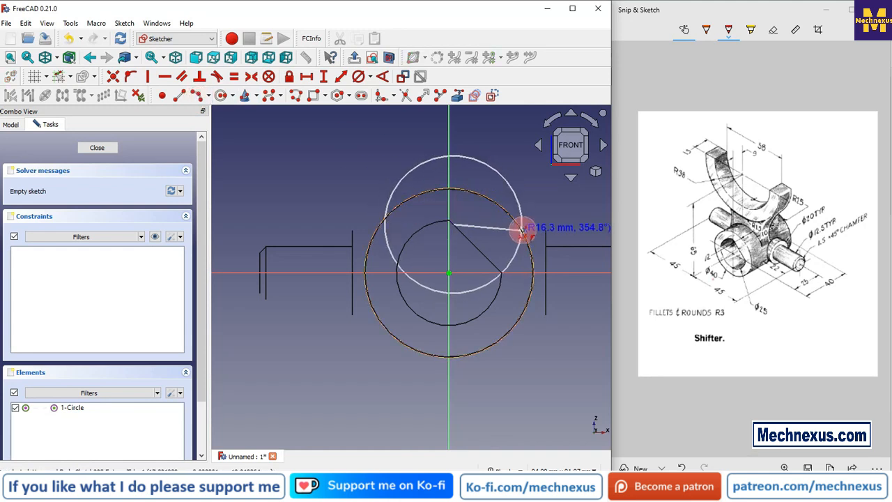
left_click(522, 229)
left_click(459, 188)
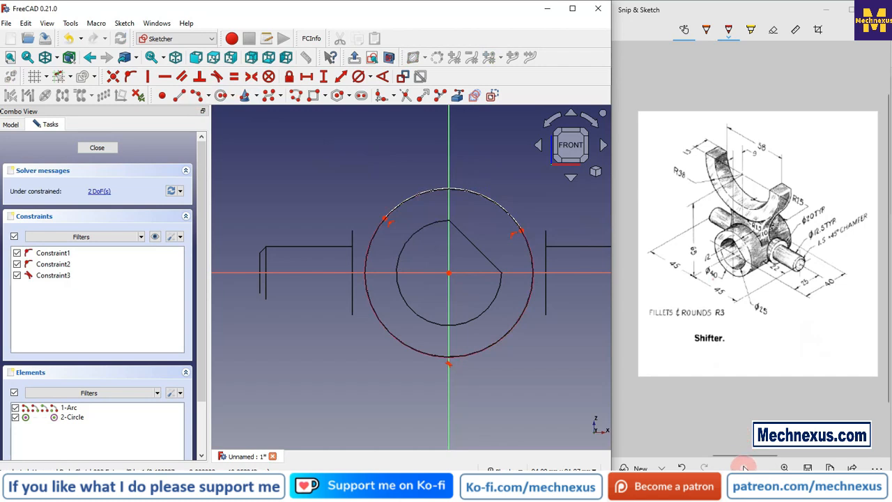
left_click(740, 433)
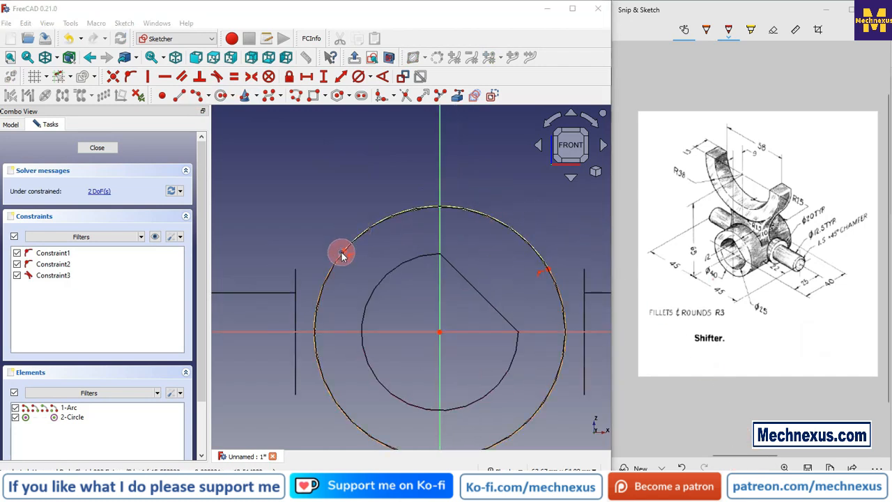
- Draw a circle for the fork above the cylinder, with its centre on the sketch's vertical axis
scroll(380, 248, "down", 1)
scroll(453, 187, "down", 3)
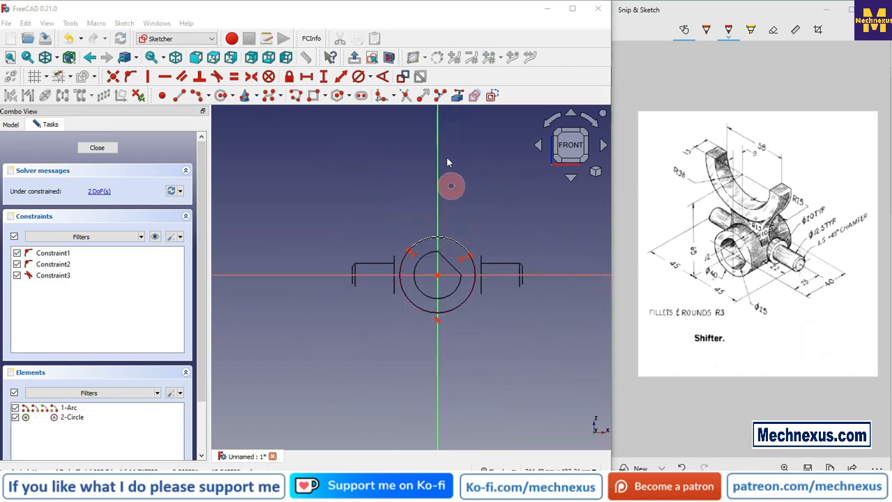
left_click(221, 96)
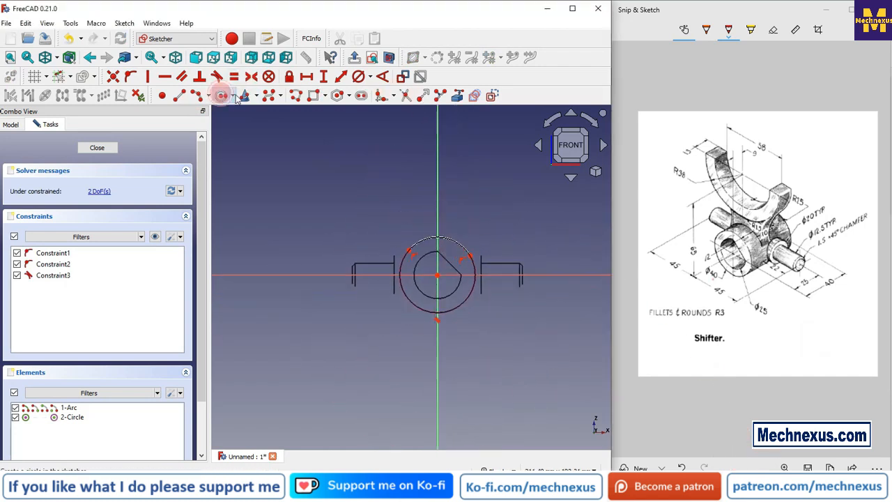
left_click(437, 150)
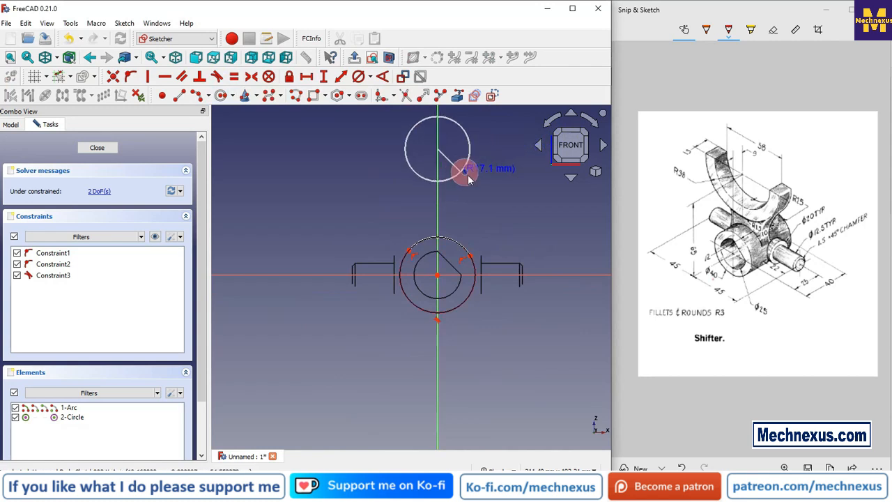
left_click(472, 174)
scroll(357, 207, "down", 1)
scroll(364, 169, "up", 3)
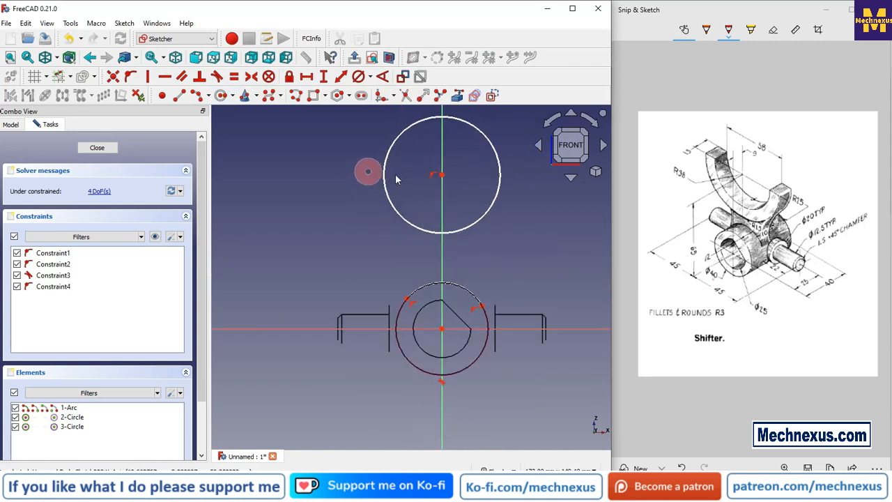